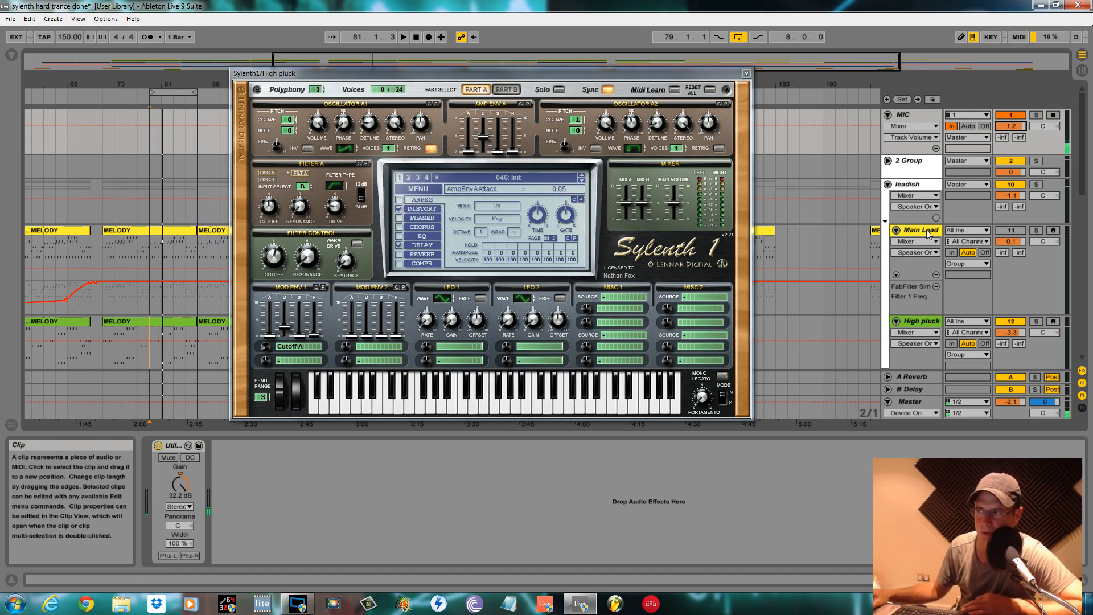
Select the High pluck track and play back the melody to hear the finished sound.
left_click(196, 356)
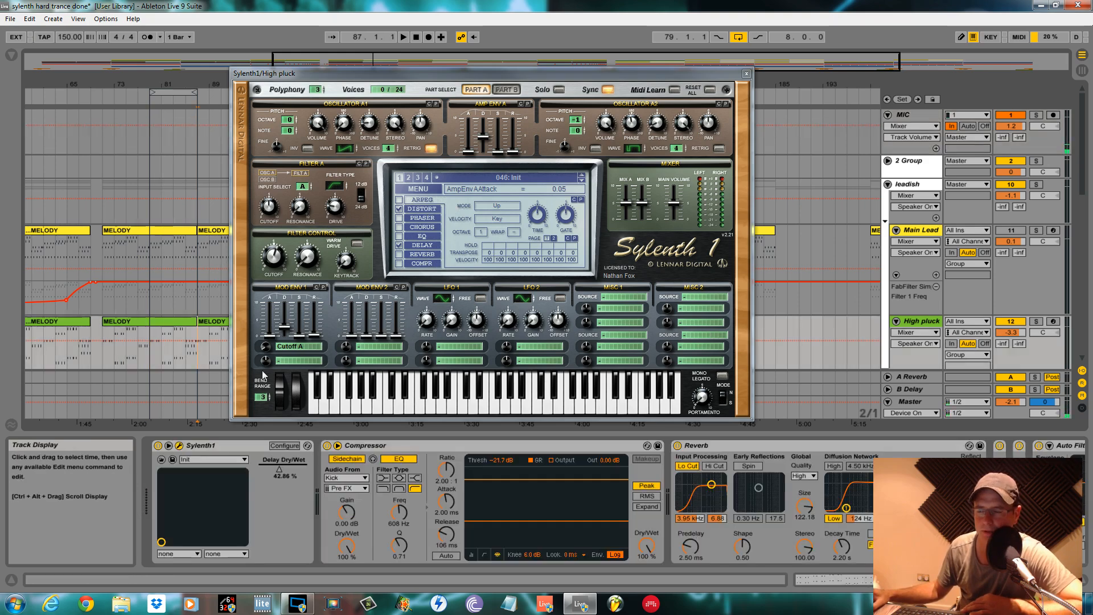
key("space")
key("ctrl+alt+b")
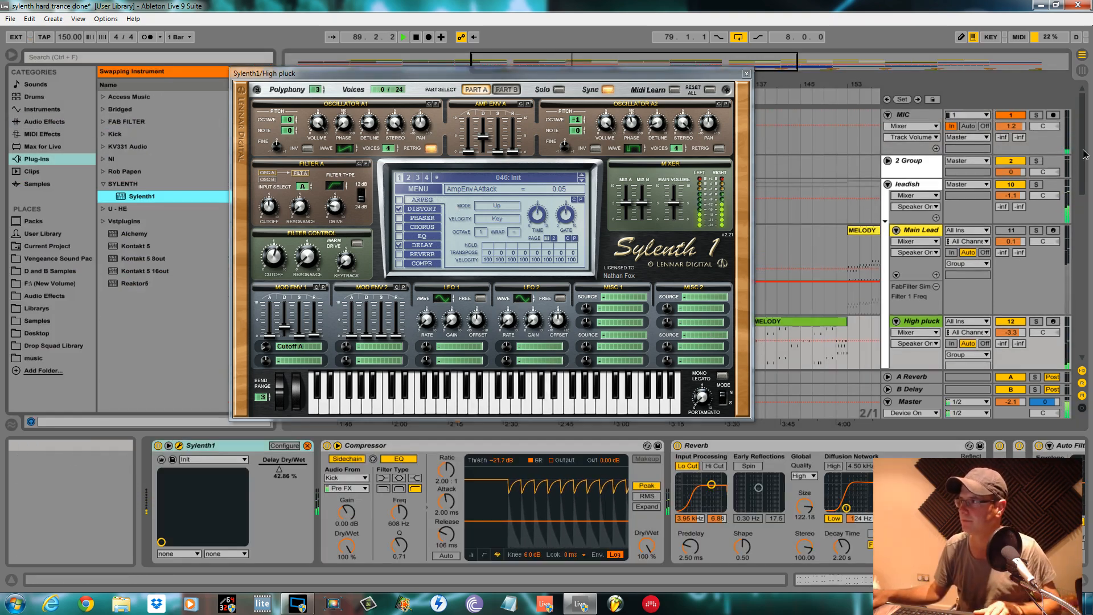
key("ctrl+alt+b")
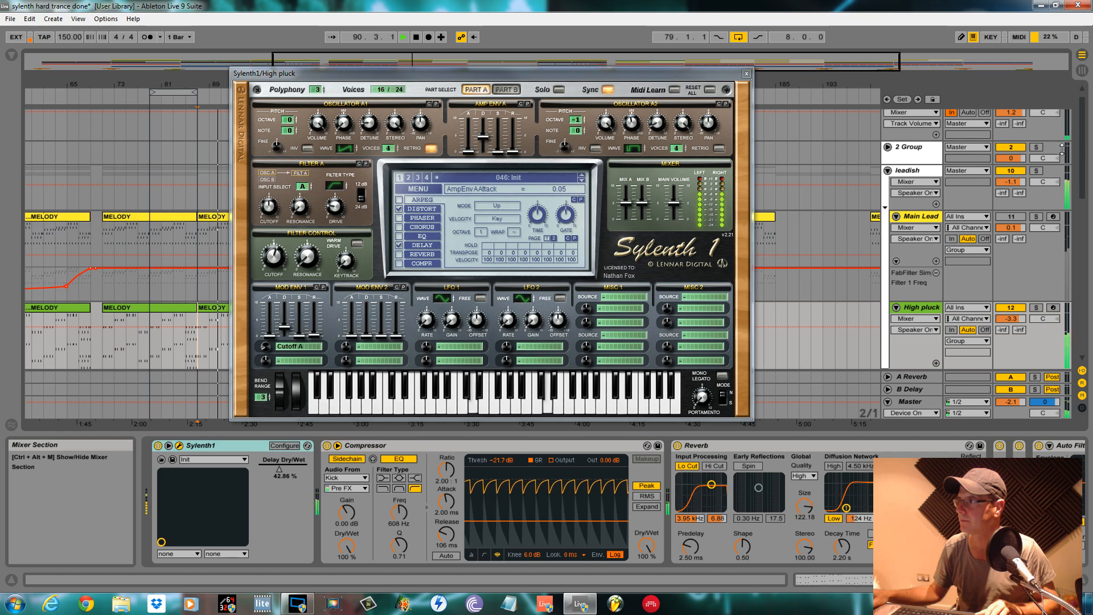
scroll(1047, 134, "up", 1)
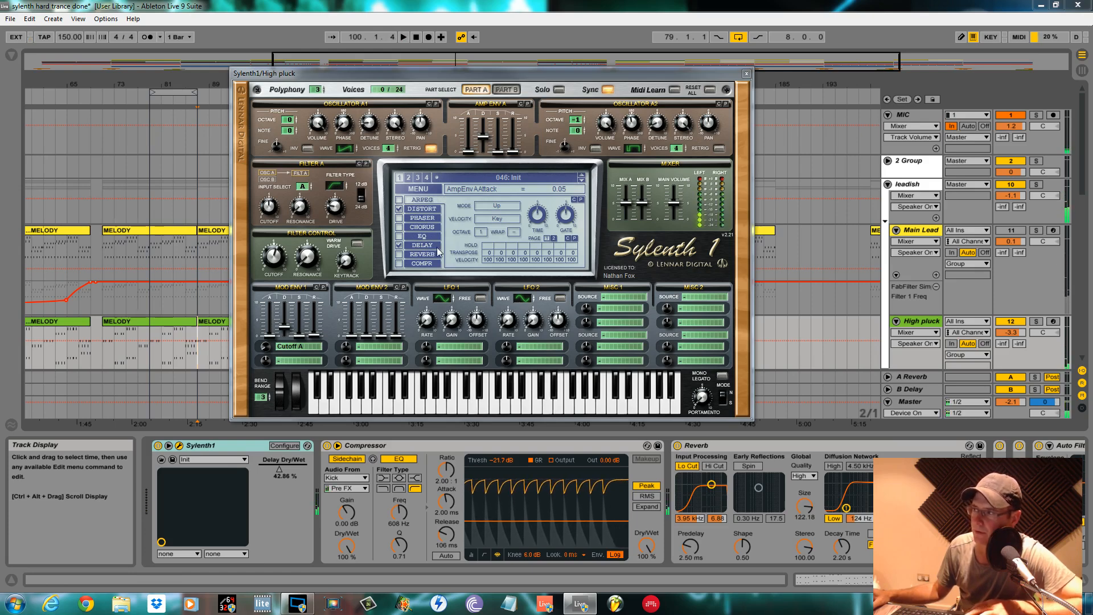
key("space")
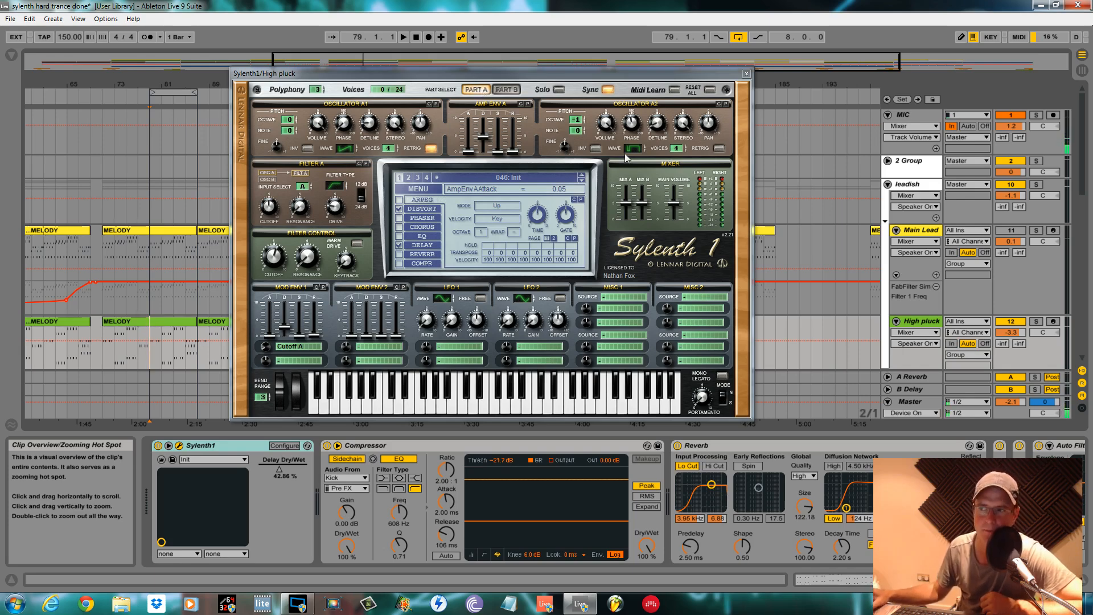
Initialise the Sylenth1 preset and set oscillator A1 to 4 voices with a detune of 1.48.
left_click(428, 190)
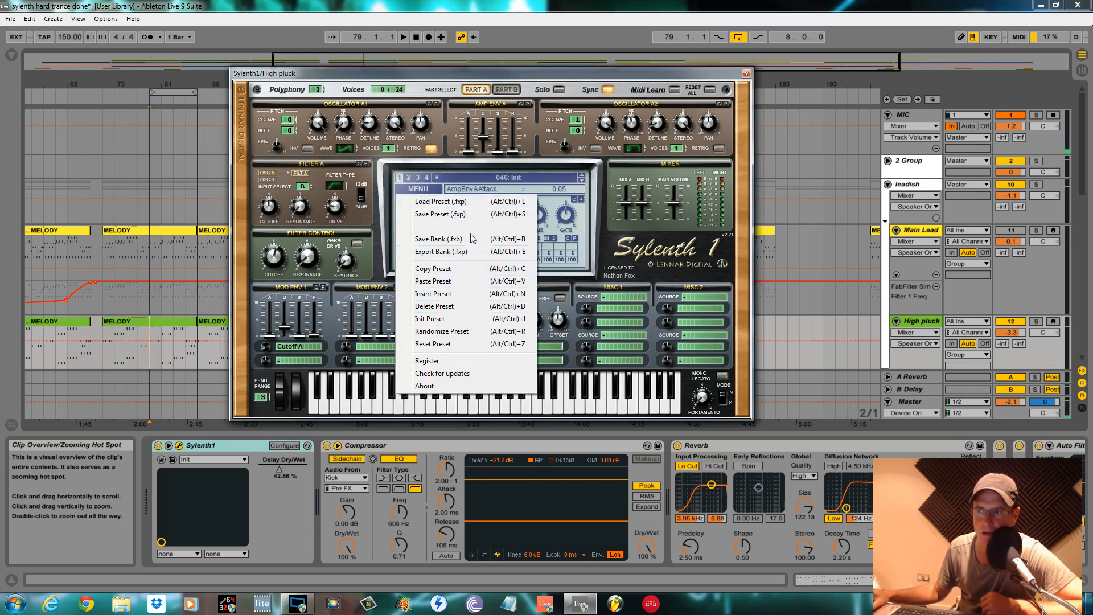
left_click(443, 323)
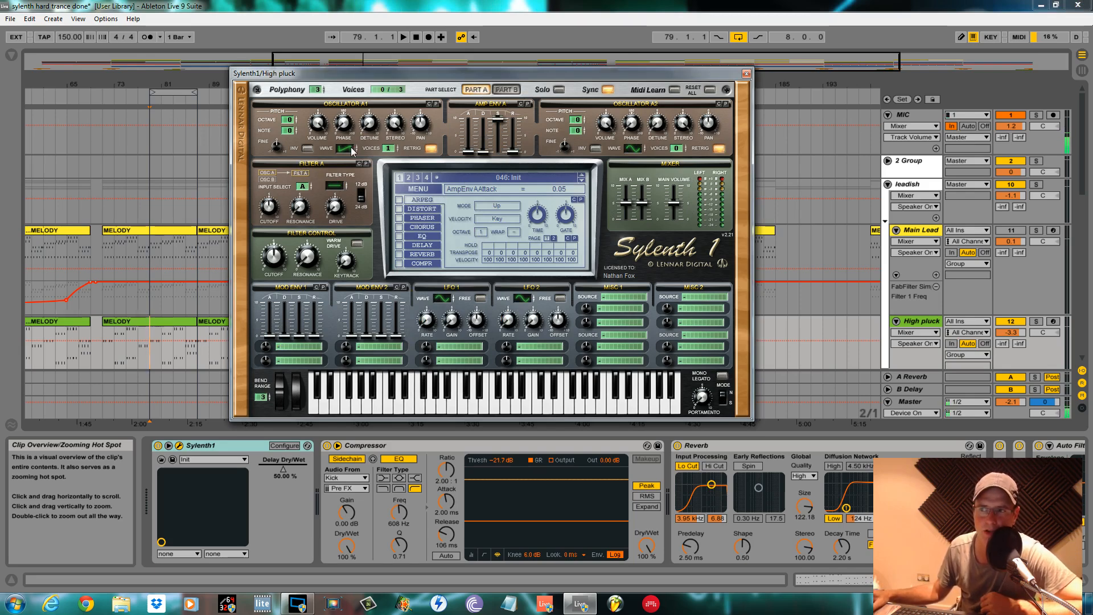
left_click_drag(386, 149, 395, 128)
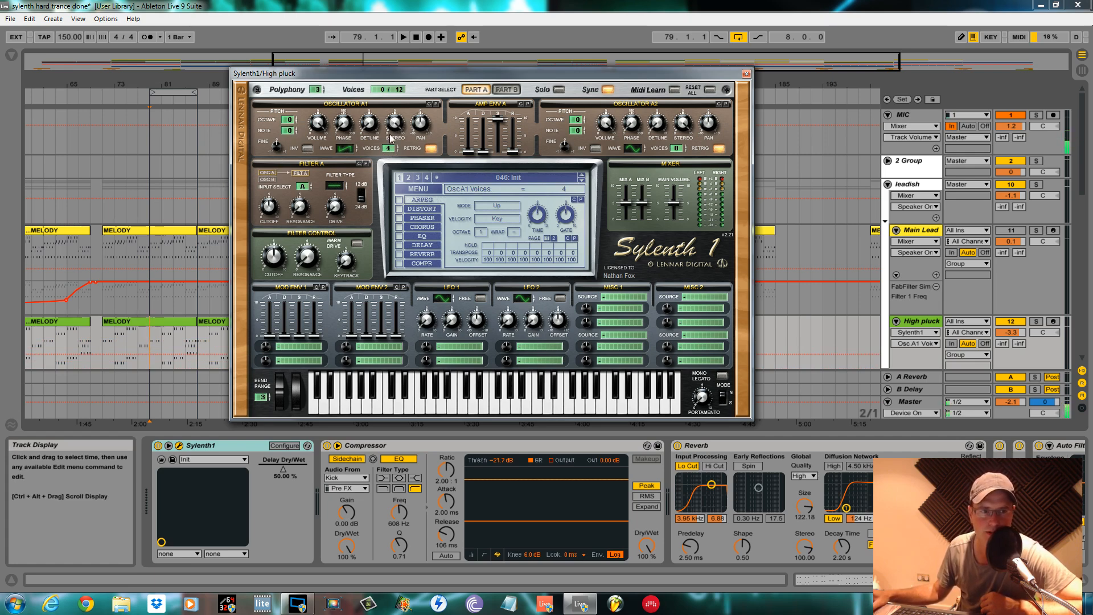
left_click(370, 132)
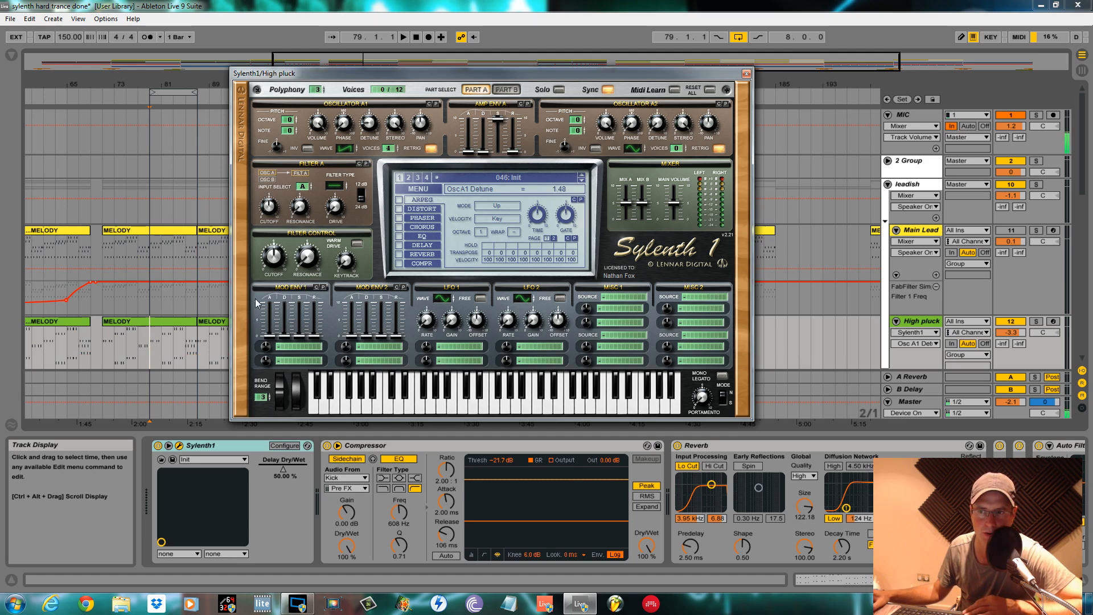
Switch off the track's Reverb device and shape amp envelope A with a medium decay, lowered sustain and 0.00 release, auditioning during playback.
key("space")
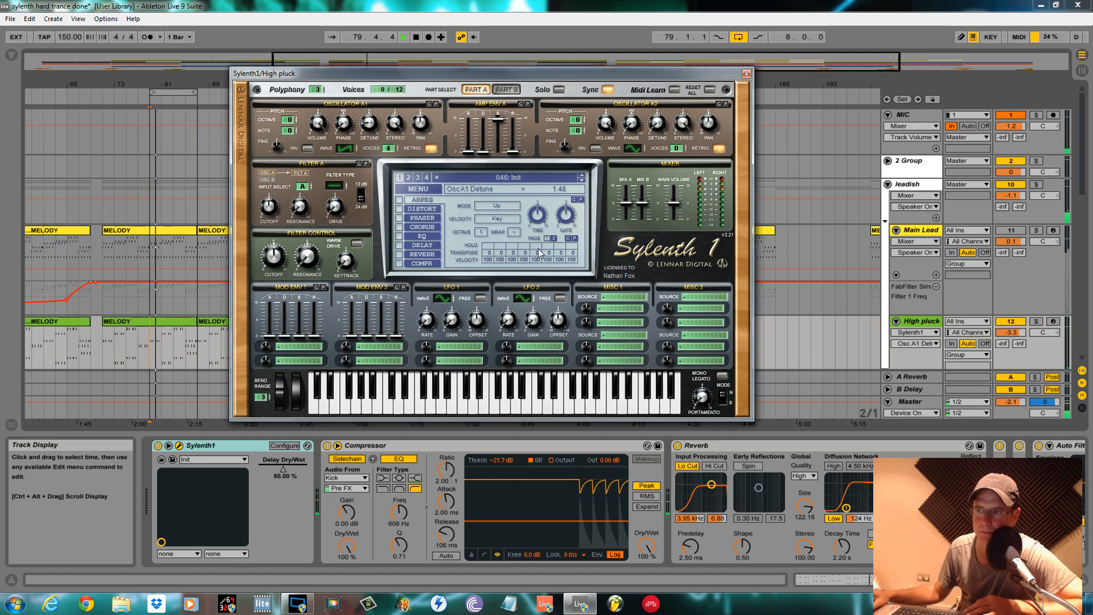
left_click(677, 446)
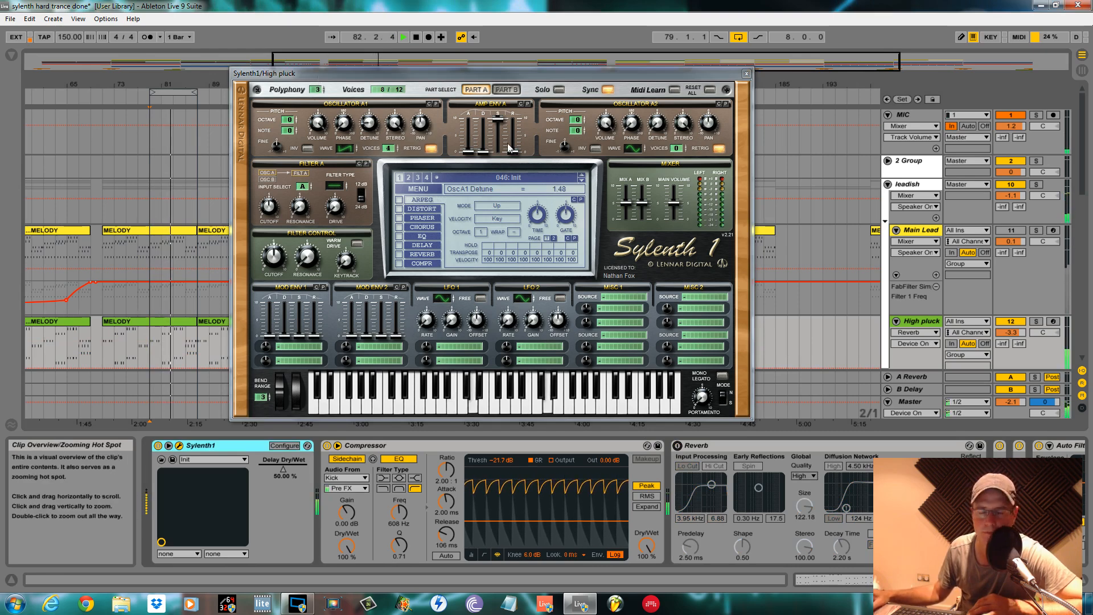
left_click_drag(489, 137, 508, 113)
key("space")
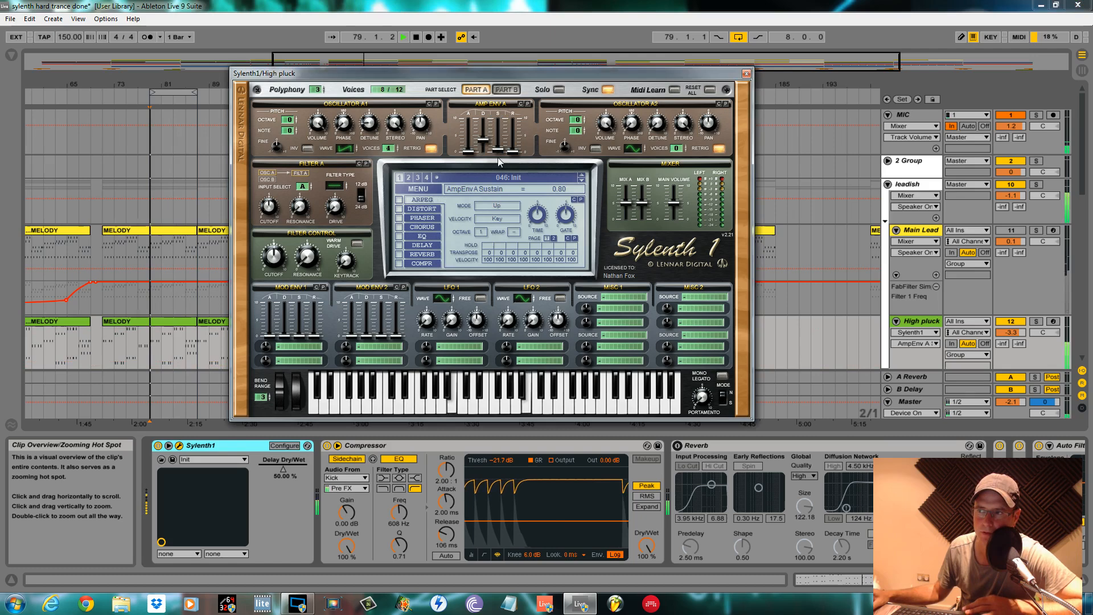
left_click_drag(482, 145, 508, 151)
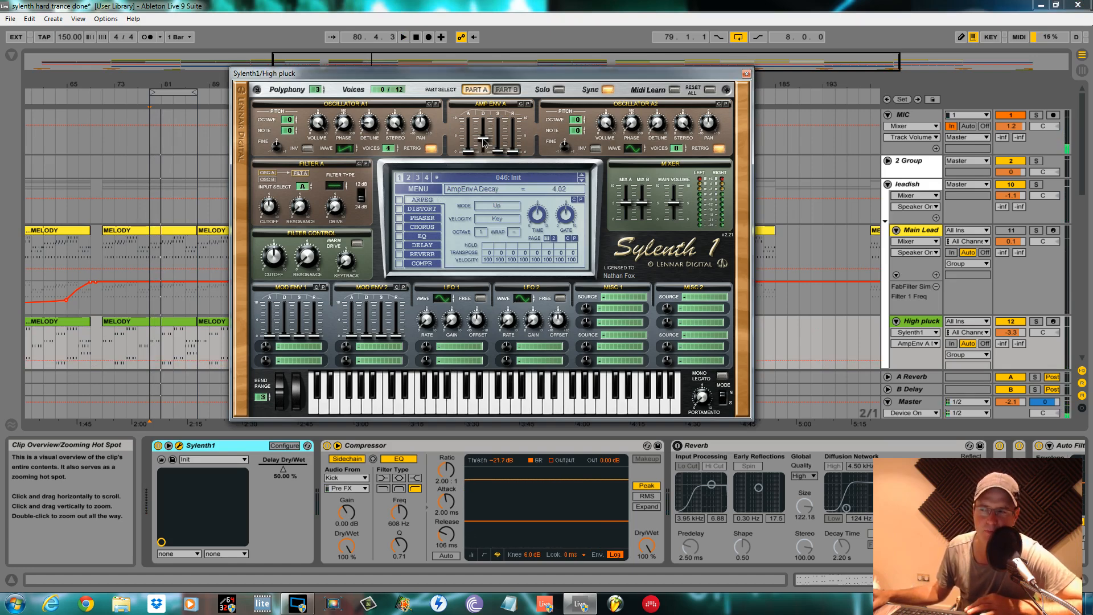
key("space")
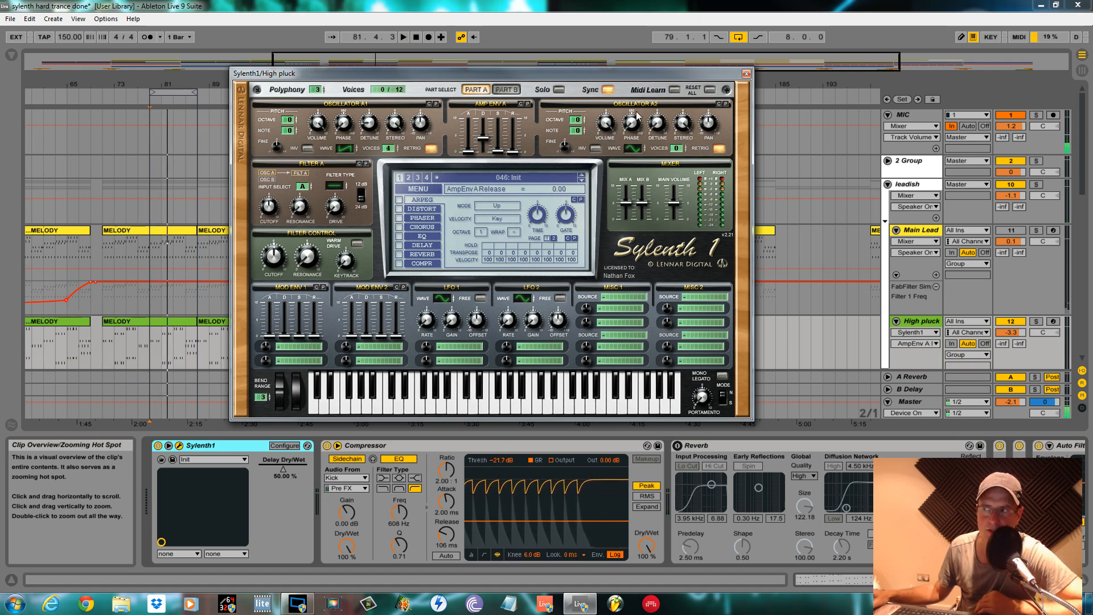
Set oscillator A2 to octave -1 with the QPulse wave, 4 voices and retrigger off.
left_click(578, 126)
left_click_drag(576, 124, 576, 134)
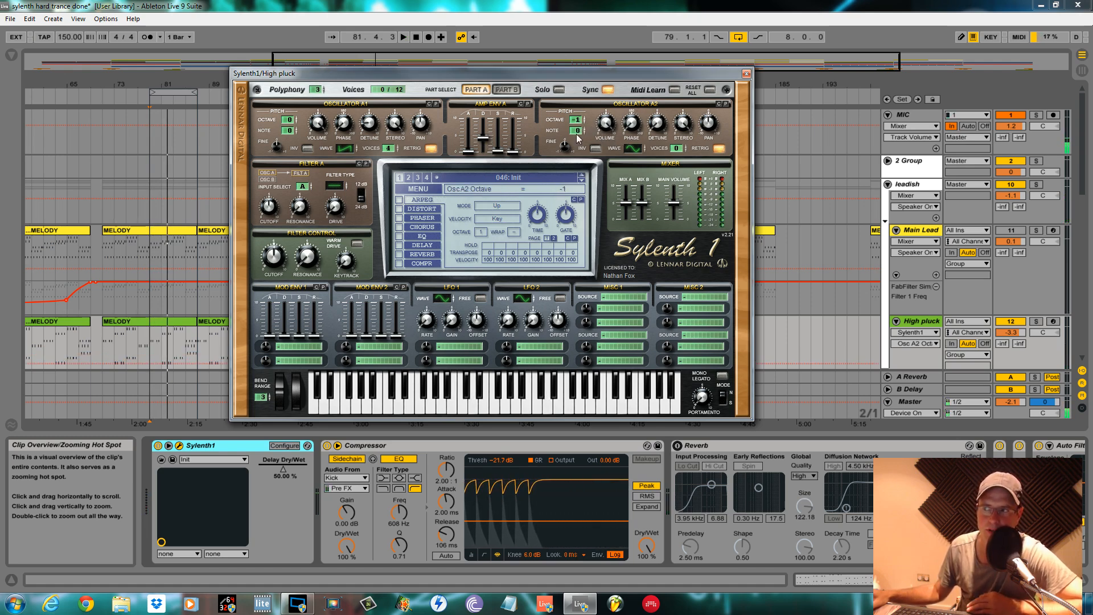
left_click(634, 149)
left_click_drag(636, 150, 636, 121)
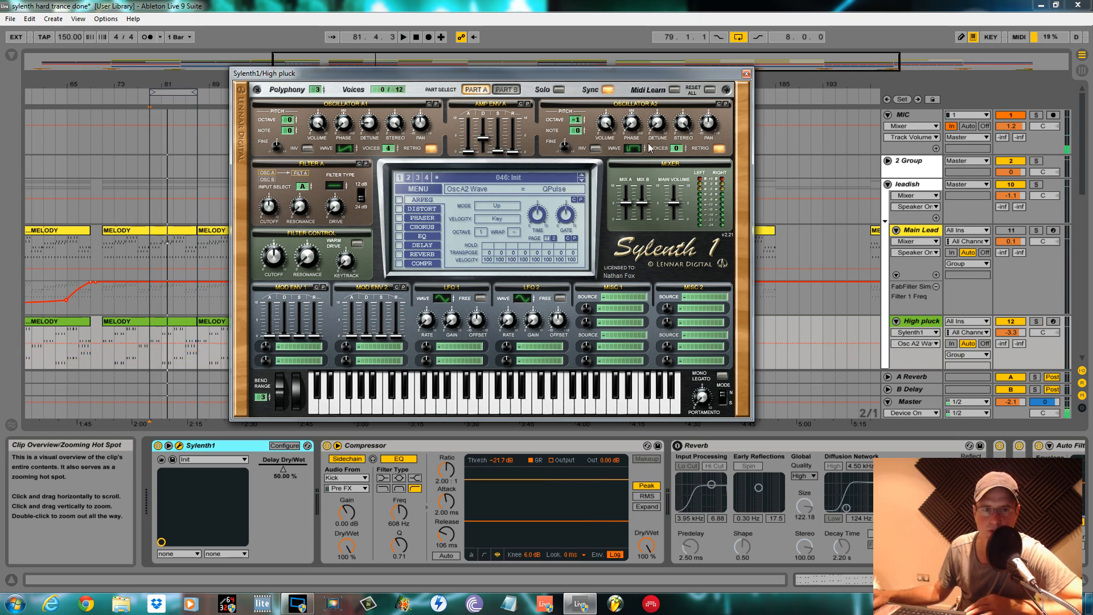
mouse_move(676, 149)
left_mouse_down()
mouse_move(677, 129)
mouse_move(686, 142)
left_mouse_up()
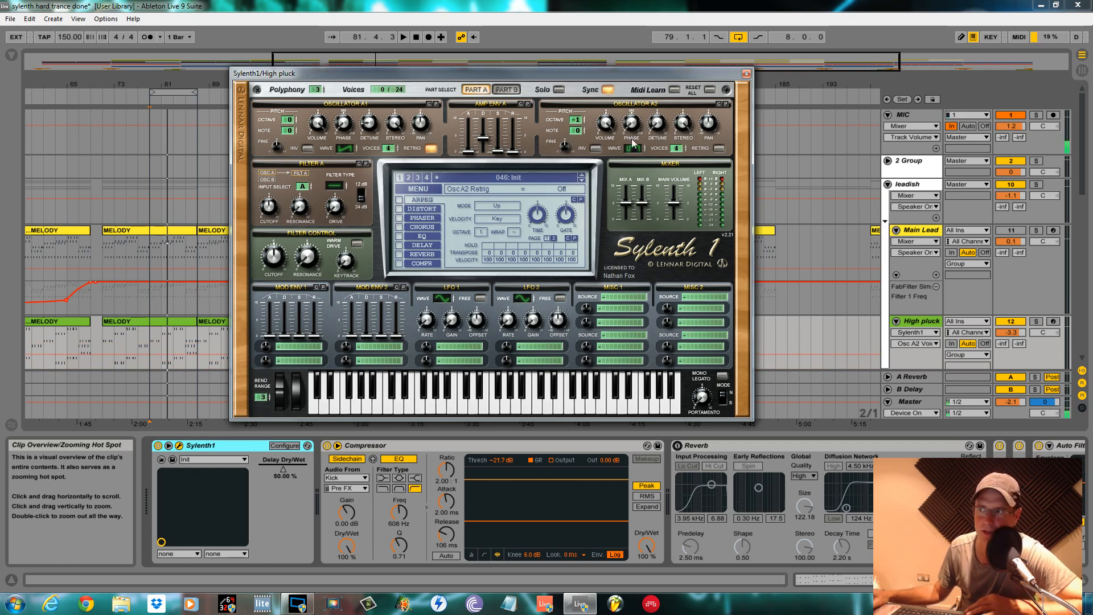
Set oscillator A2's phase to 168 degrees and its detune to 0.90, and audition the melody.
left_click_drag(634, 132, 633, 127)
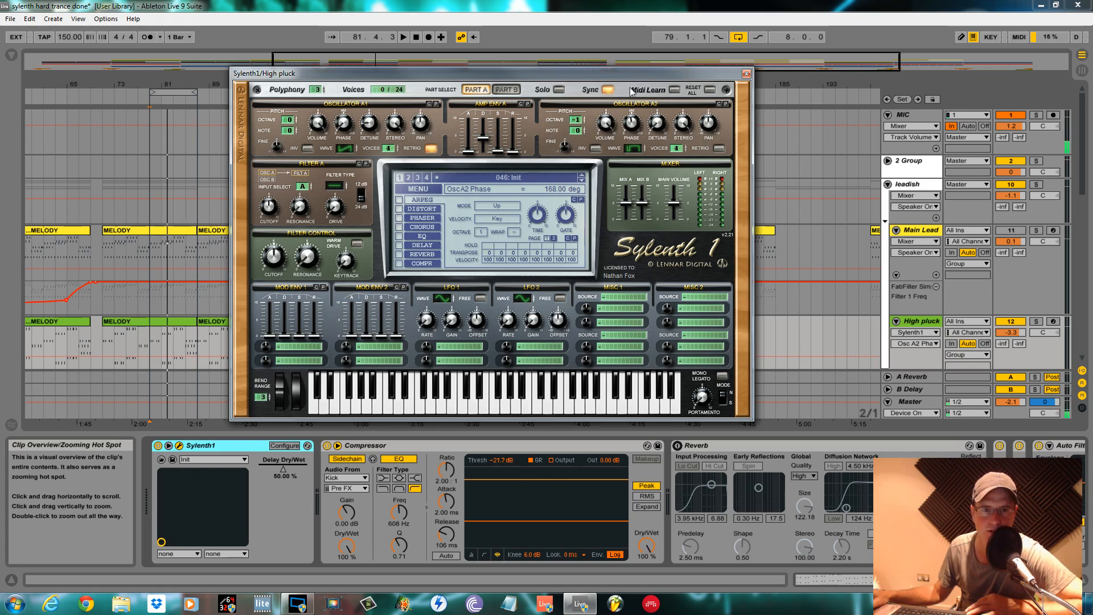
left_click_drag(658, 134, 658, 121)
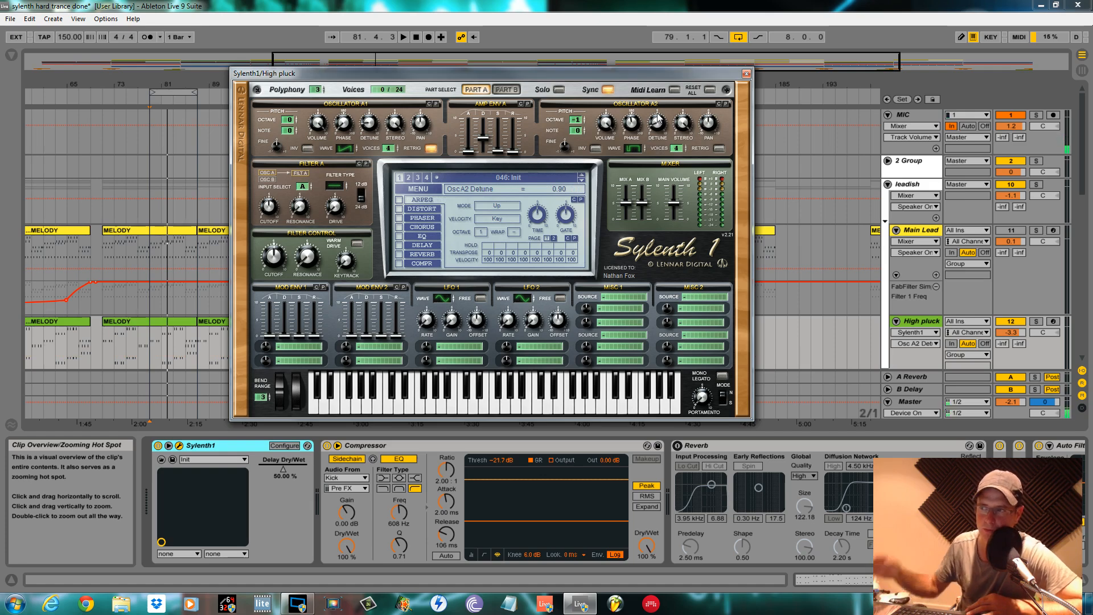
key("space")
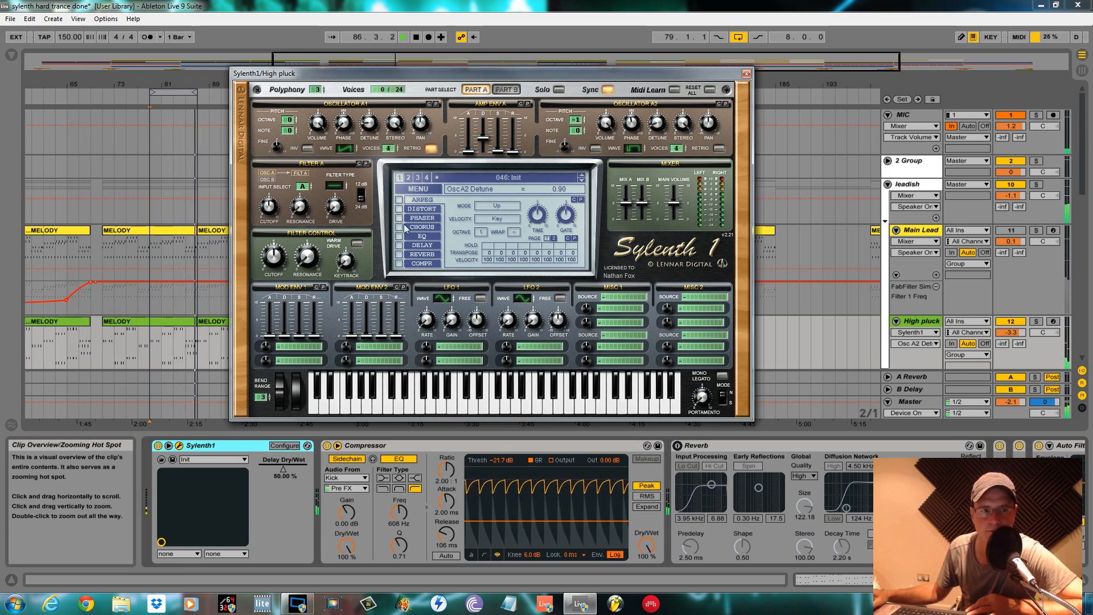
key("space")
Set filter A to Highpass with a drive of 1.90 and audition the melody.
left_click_drag(340, 185, 337, 146)
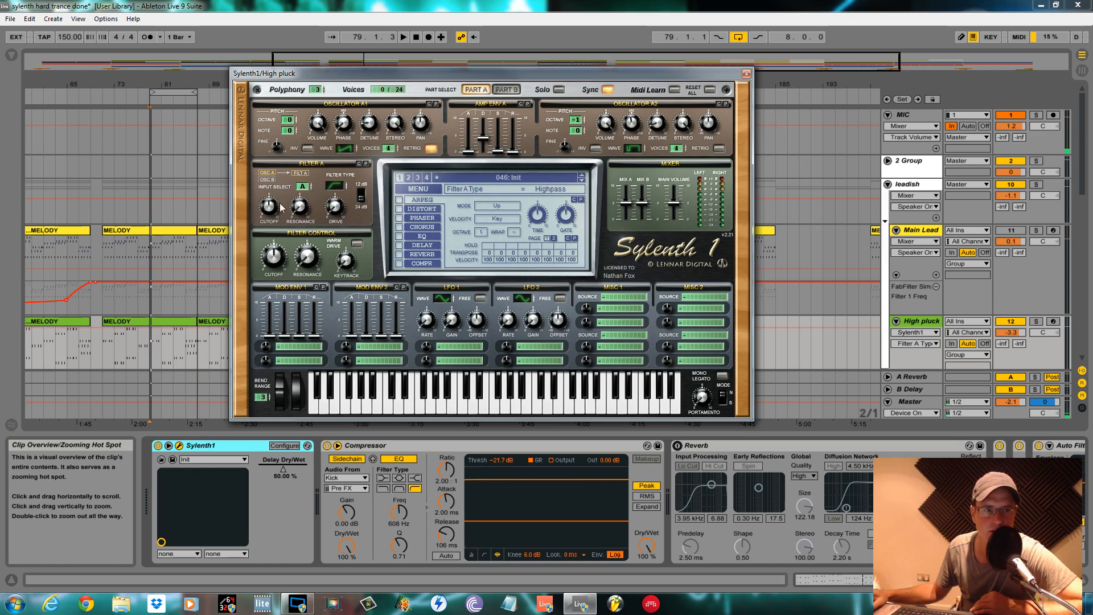
left_click(341, 207)
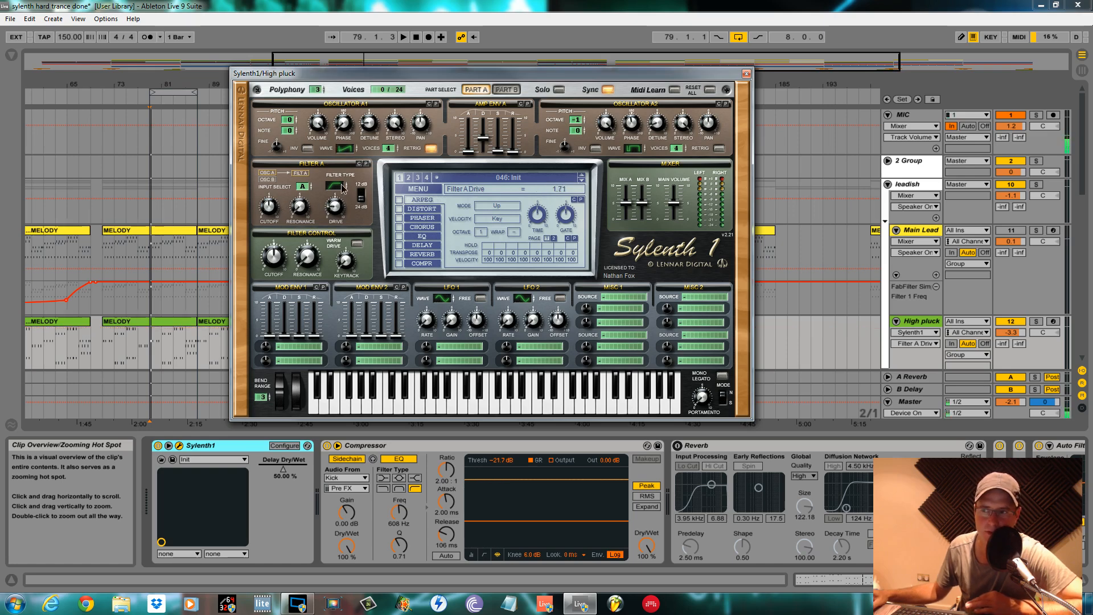
key("space")
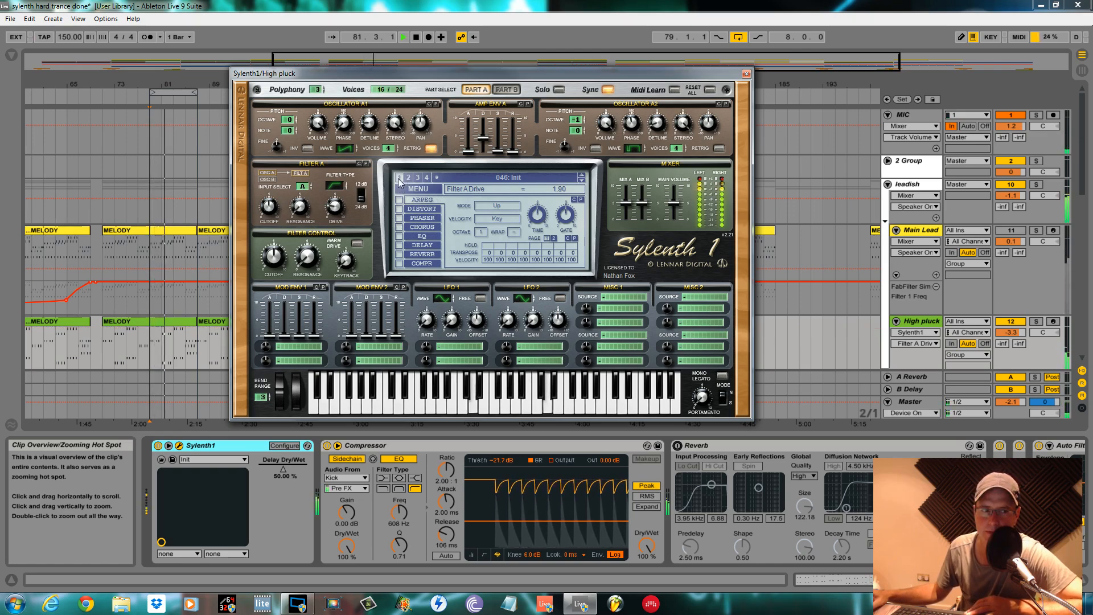
key("space")
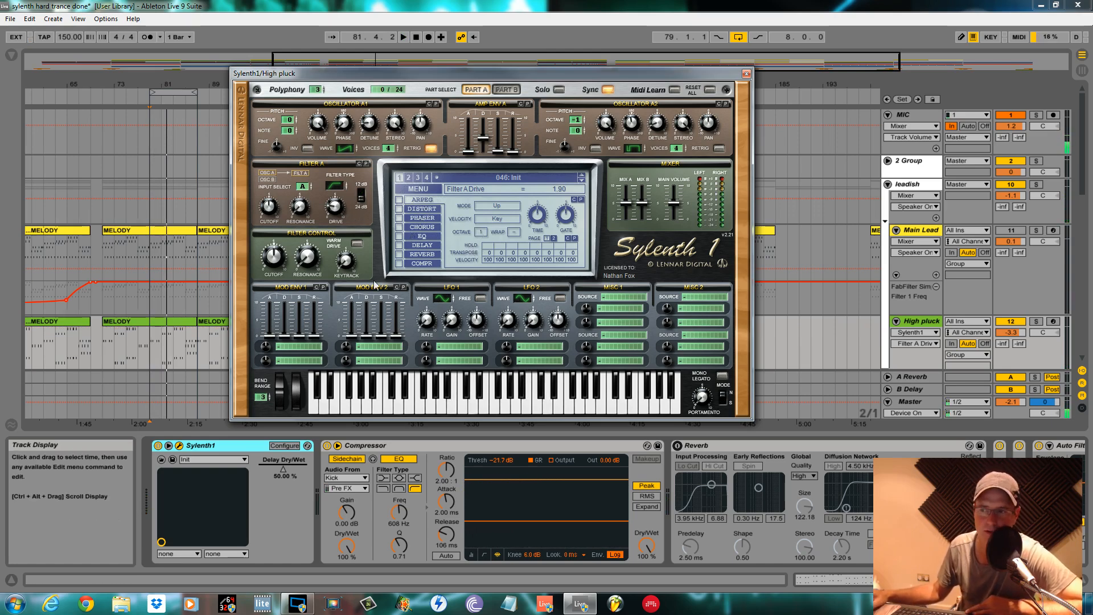
Route modulation envelope 1 to Cutoff A with an amount of -8.38 and a decay of 2.87.
left_click(268, 349)
left_click(301, 349)
left_click(372, 367)
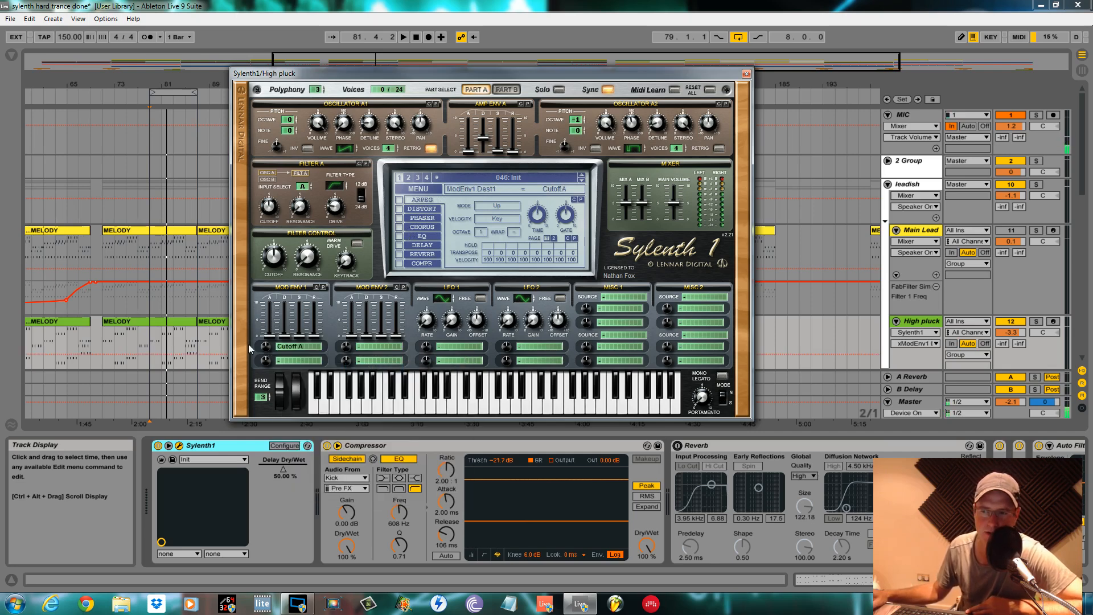
left_click_drag(262, 354, 263, 376)
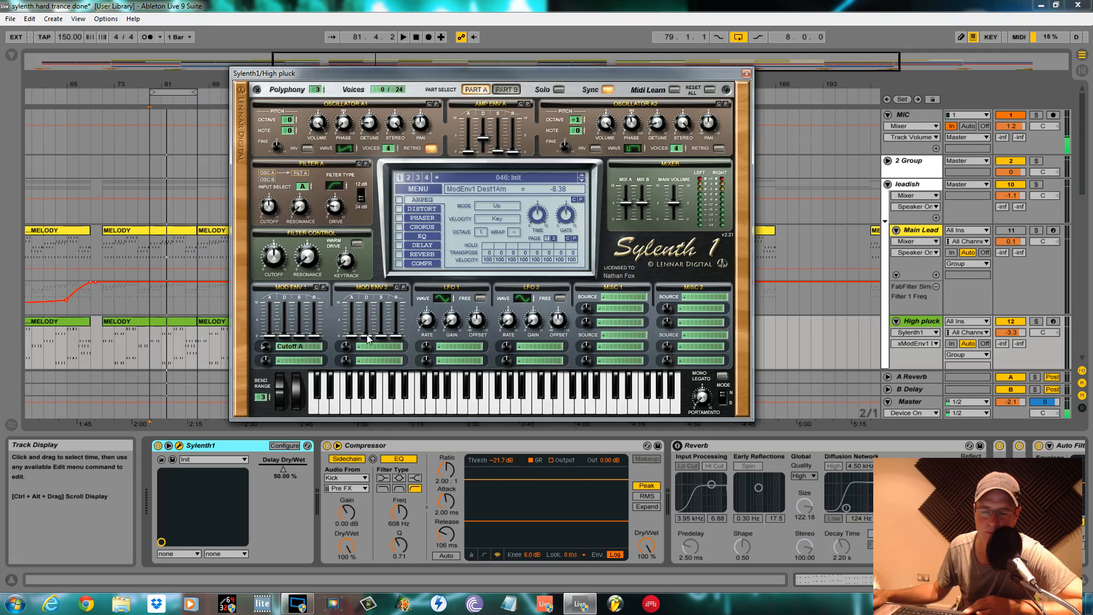
left_click(286, 341)
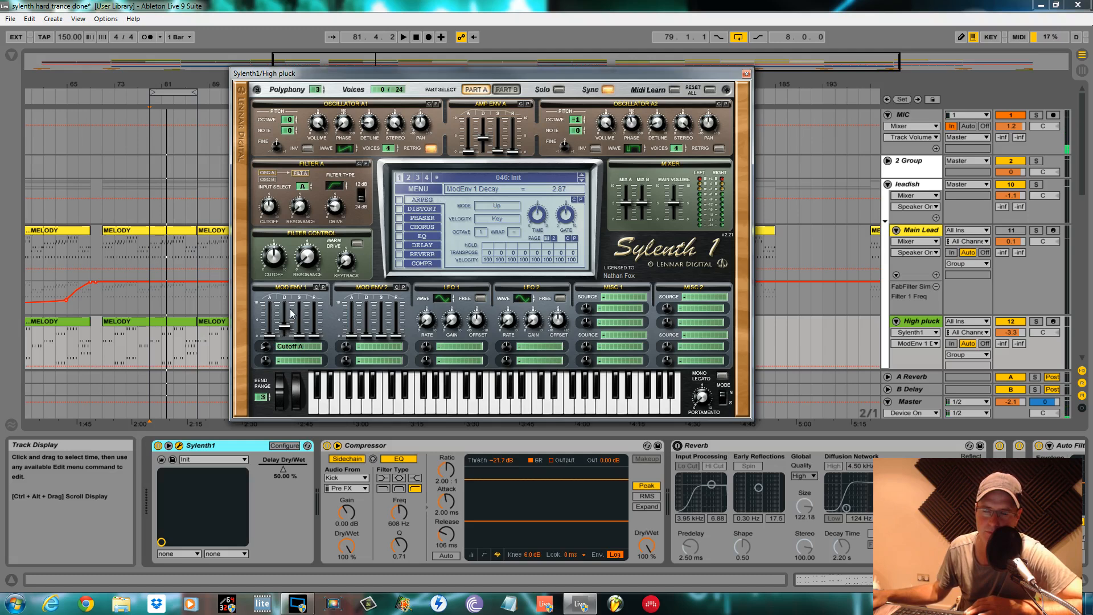
Refine modulation envelope 1 during playback, setting its Cutoff A amount to -7.52 and its decay to 3.10.
key("space")
mouse_move(266, 346)
left_mouse_down()
mouse_move(278, 238)
mouse_move(280, 357)
left_mouse_up()
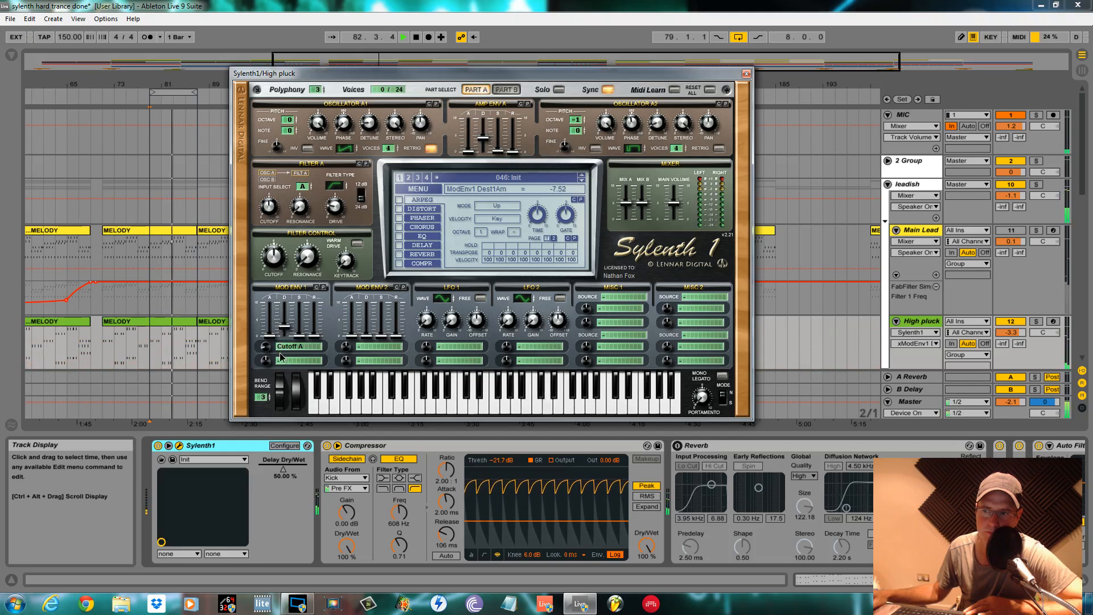
left_click(284, 326)
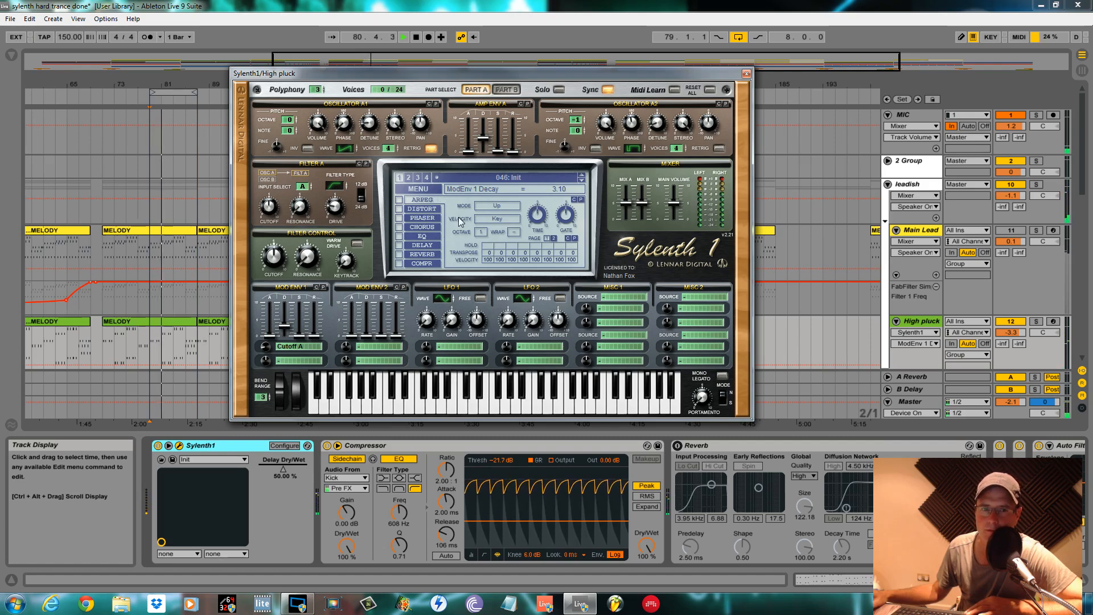
key("space")
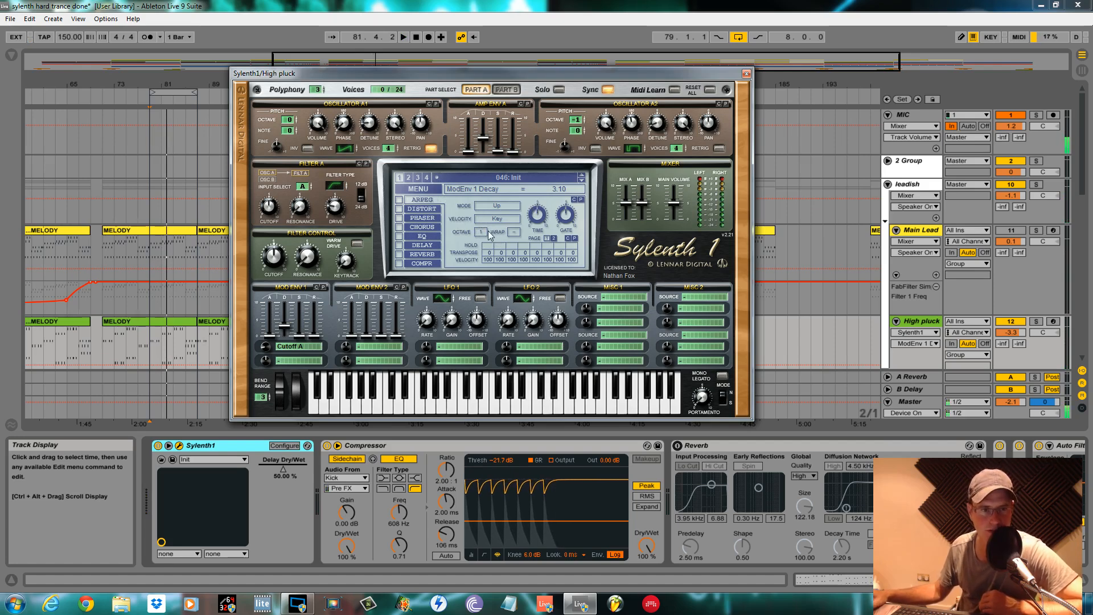
Enable FoldBack distortion with an amount of 4.00 and dry/wet at 58.10 %, and audition the melody.
left_click(422, 209)
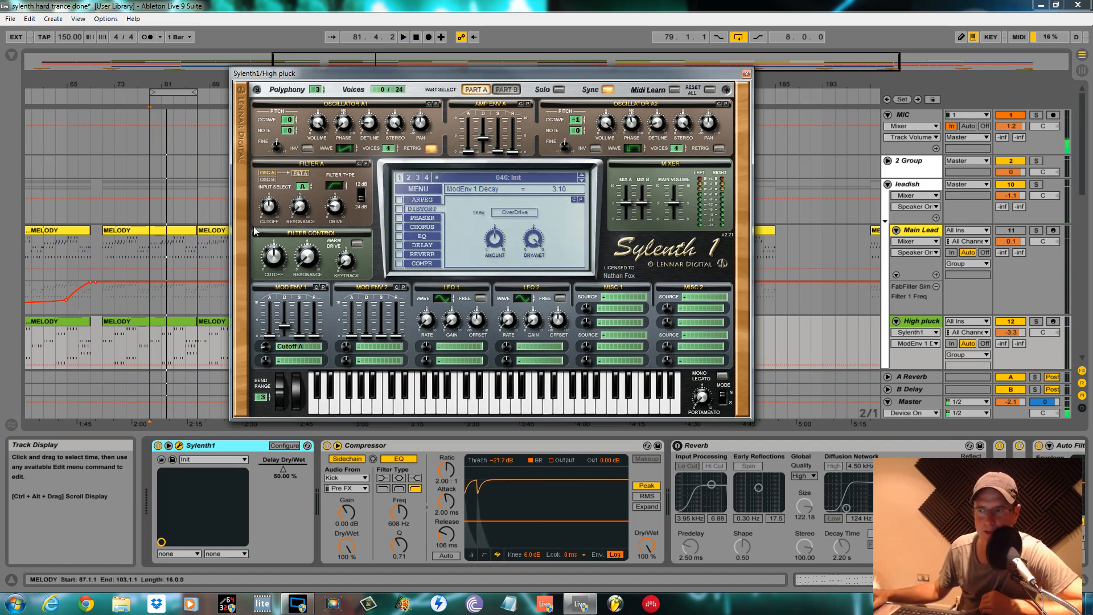
left_click(520, 212)
left_click(536, 238)
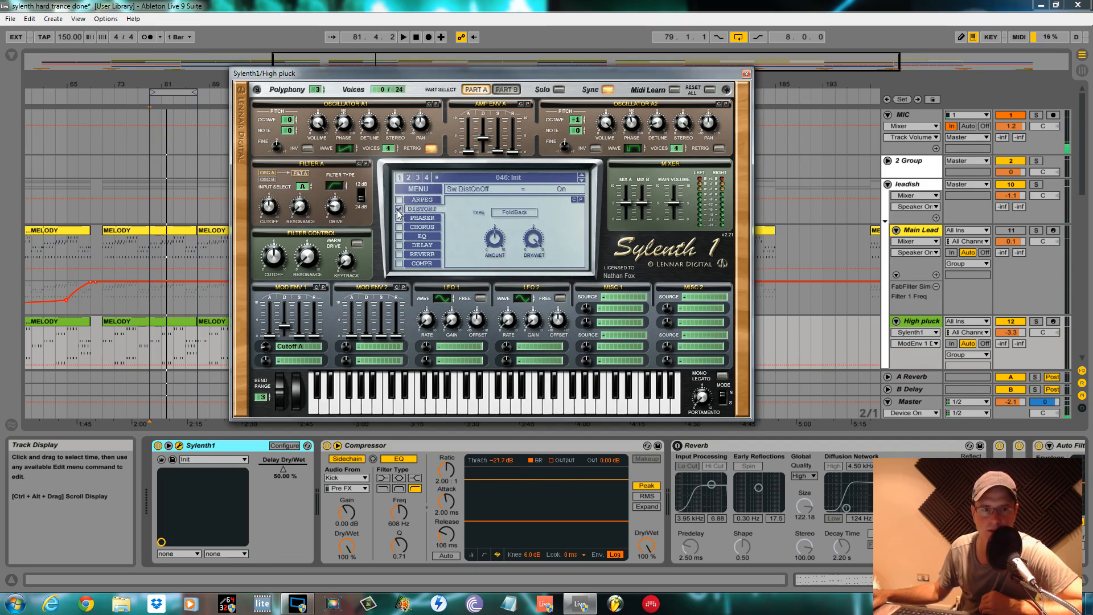
left_click_drag(494, 242, 494, 257)
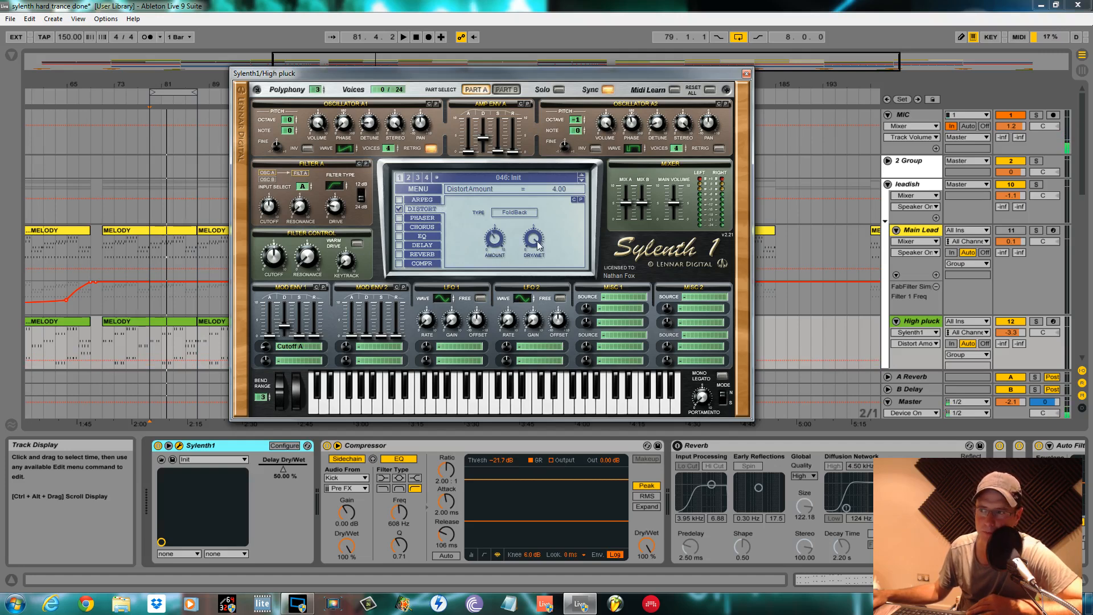
left_click_drag(538, 280, 537, 292)
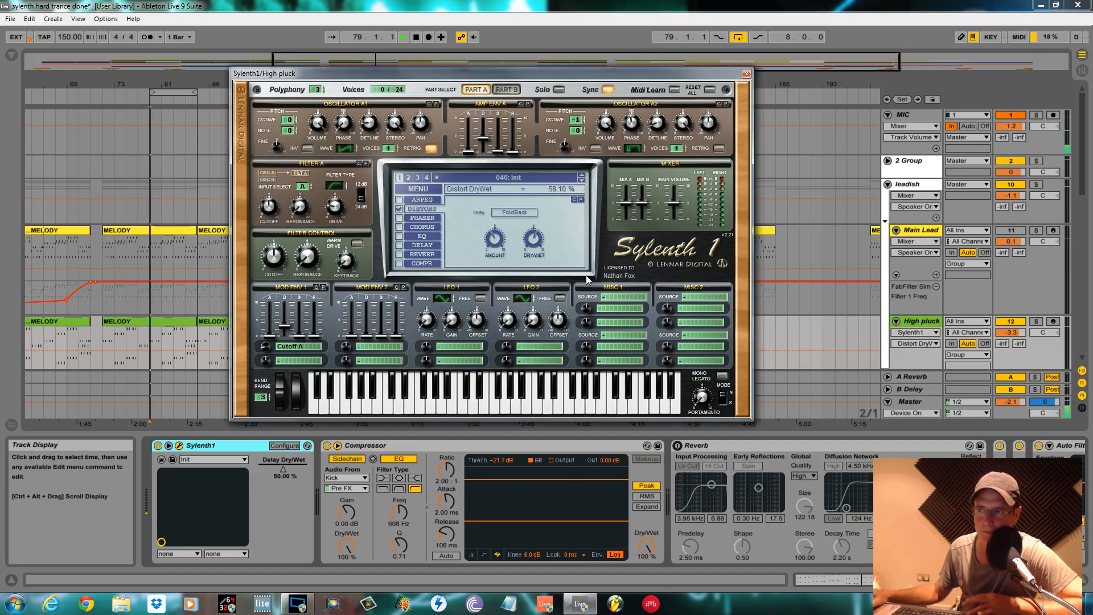
key("space")
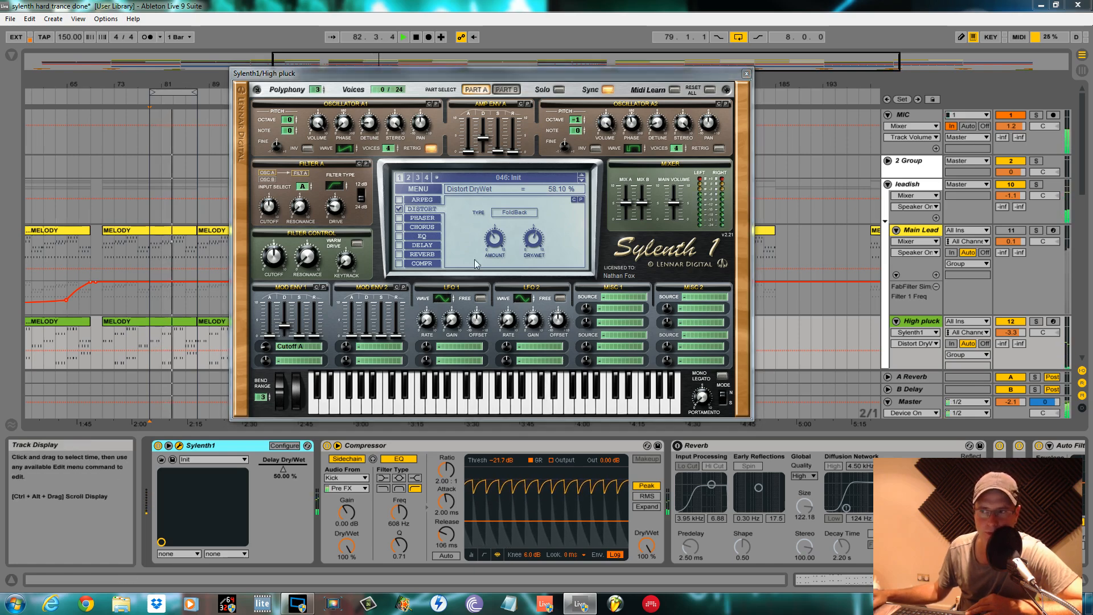
Enable the Delay effect with a left delay time of 1/8 and audition the melody.
left_click(400, 245)
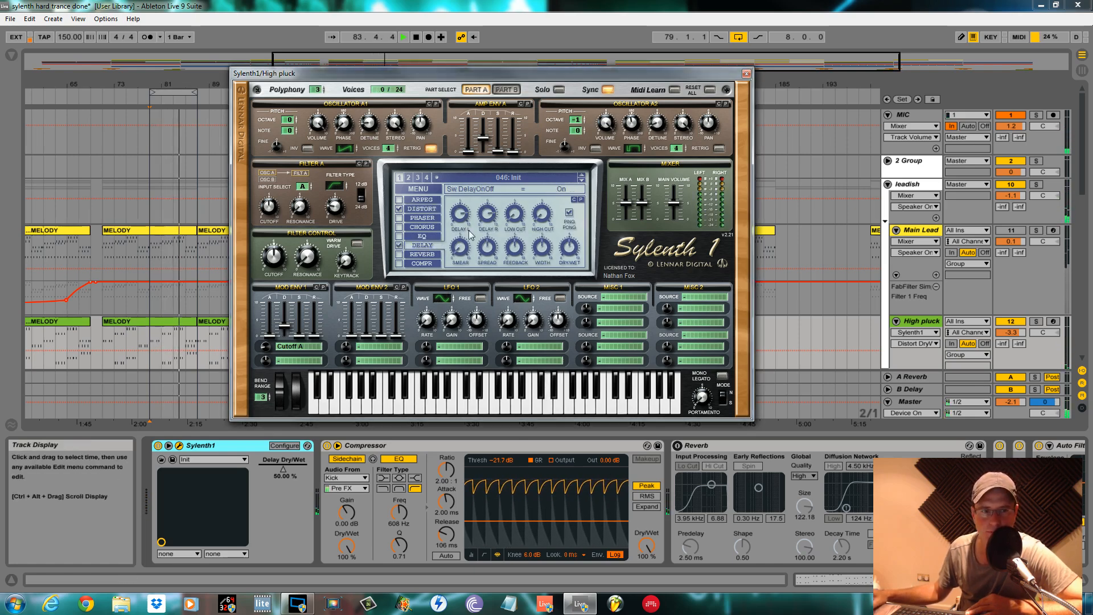
left_click_drag(460, 215, 460, 236)
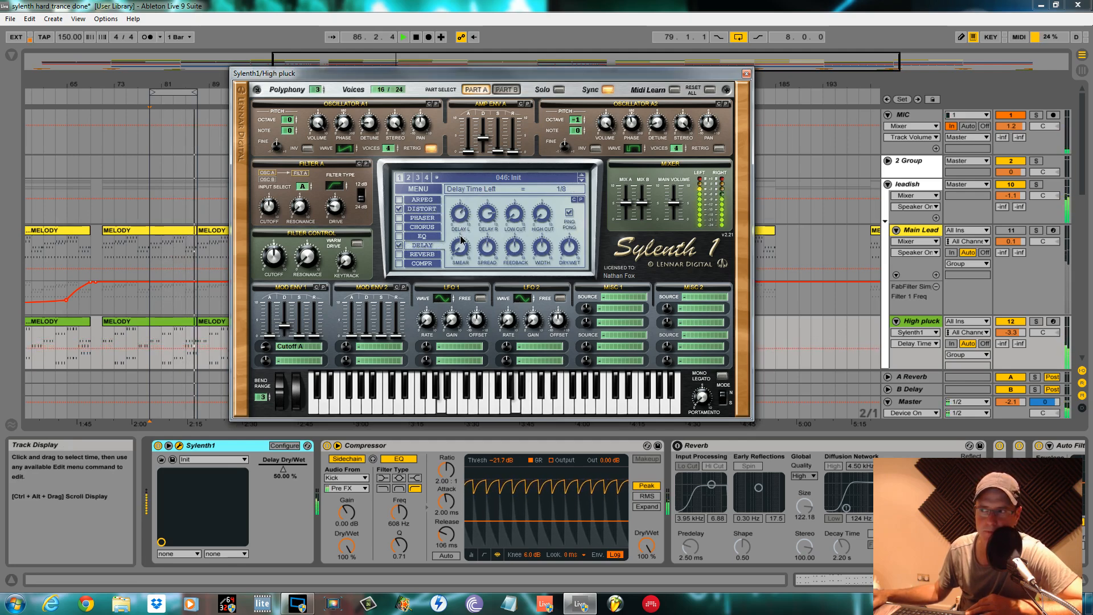
key("space")
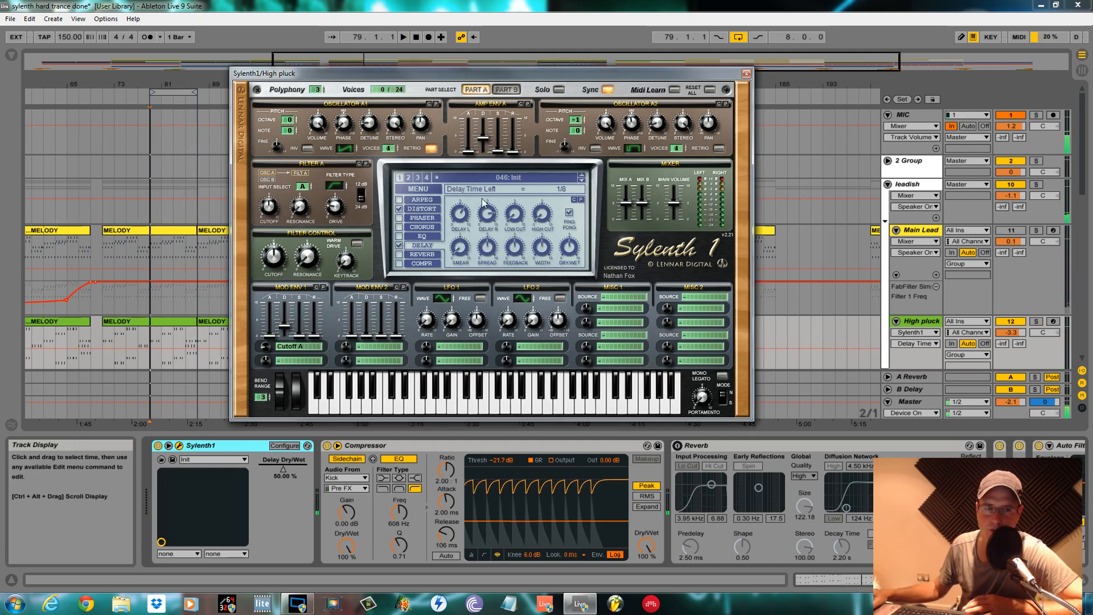
Set the delay spread to 100 %, feedback to 58.57 % and dry/wet to 40.95 %, and audition the melody.
mouse_move(488, 222)
left_click_drag(488, 222, 463, 211)
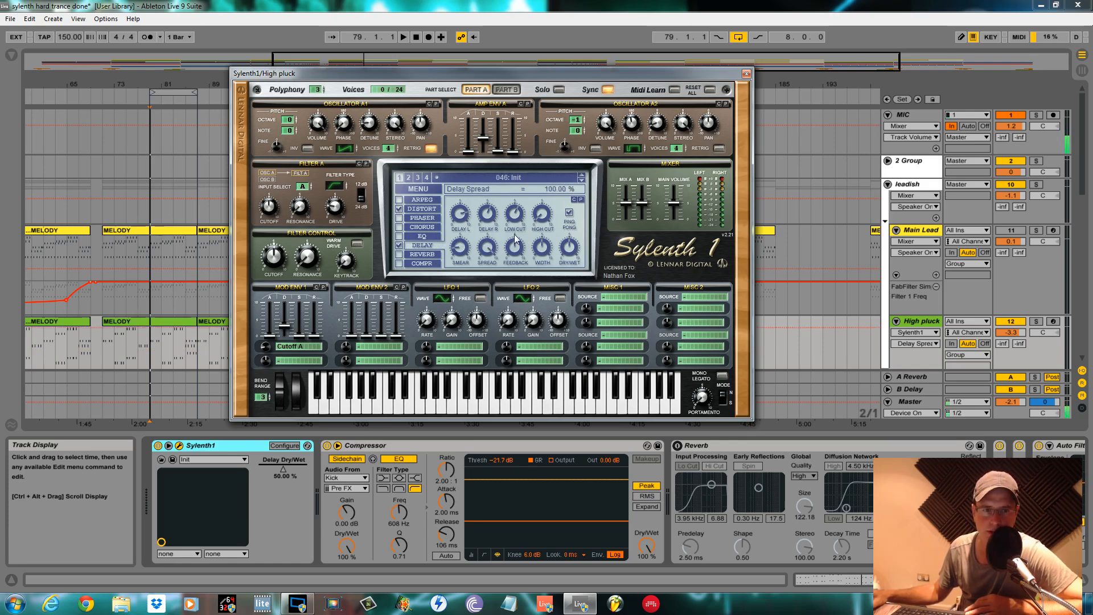
left_click_drag(513, 246, 512, 244)
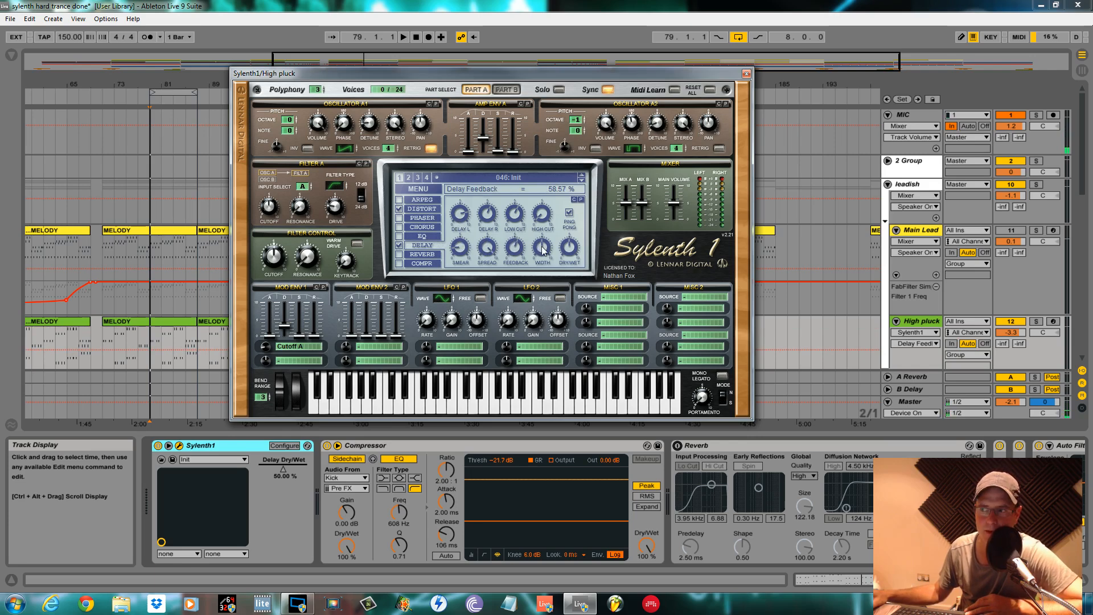
left_click_drag(569, 243, 570, 254)
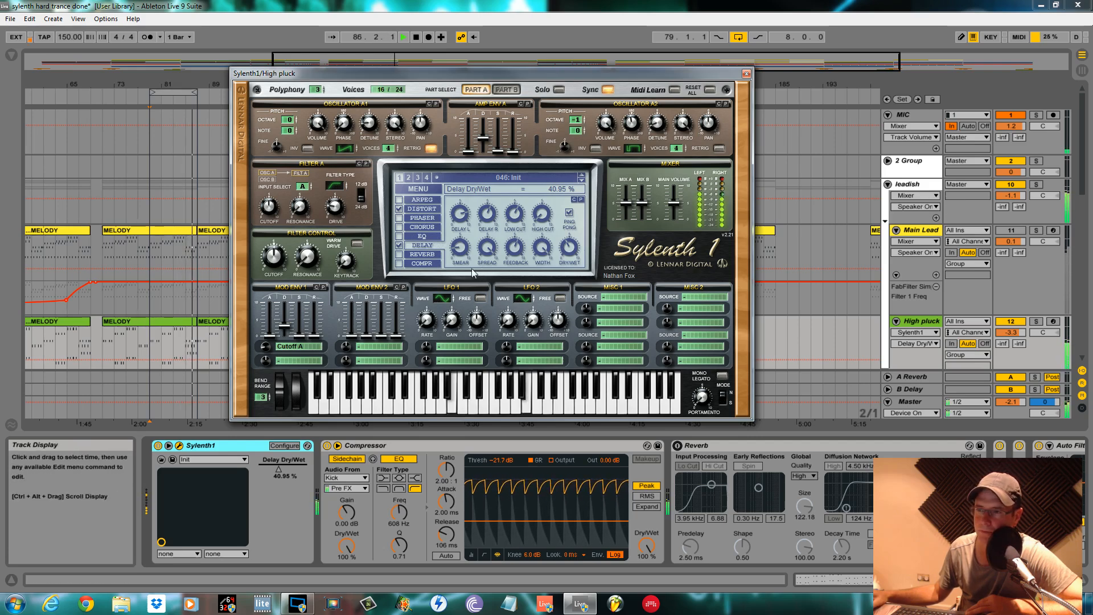
key("space")
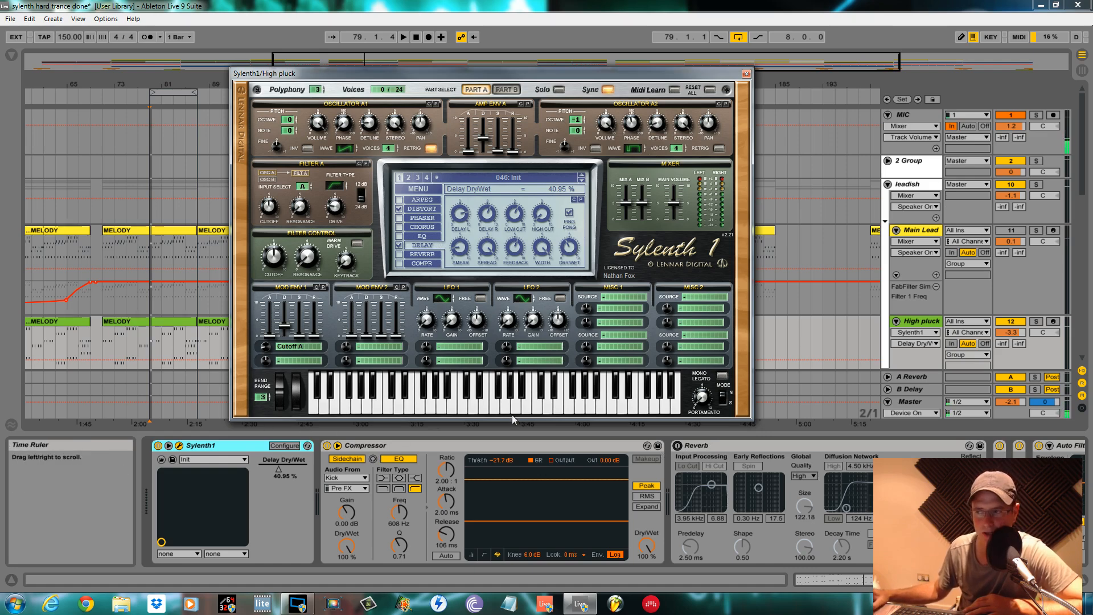
Enable the Reverb device on the High pluck track and audition it, inspecting the second Compressor during playback.
left_click(677, 447)
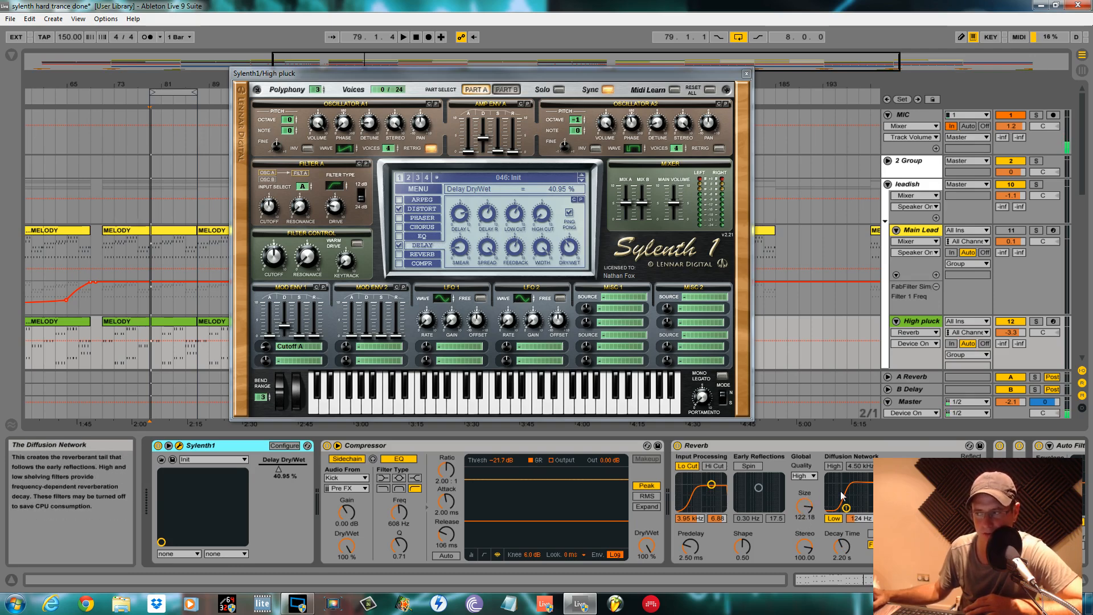
key("space")
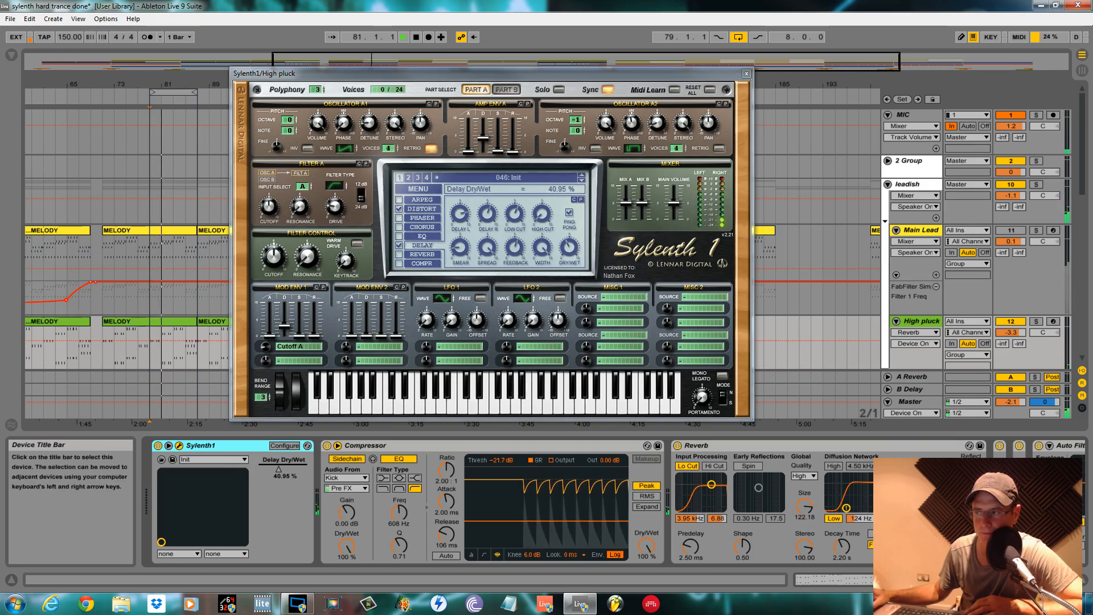
double_click(999, 495)
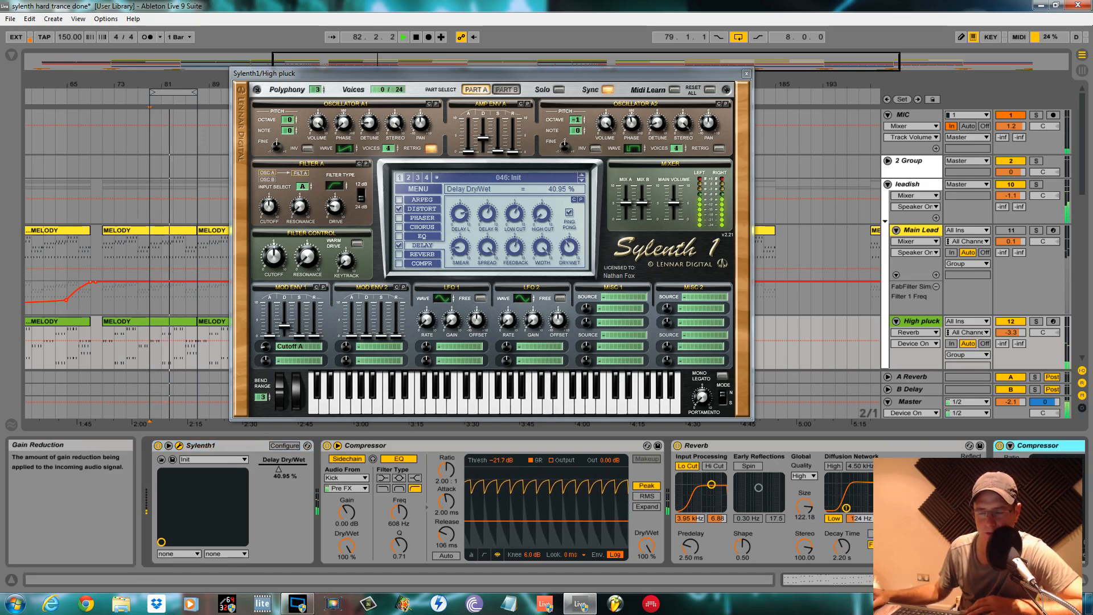
key("space")
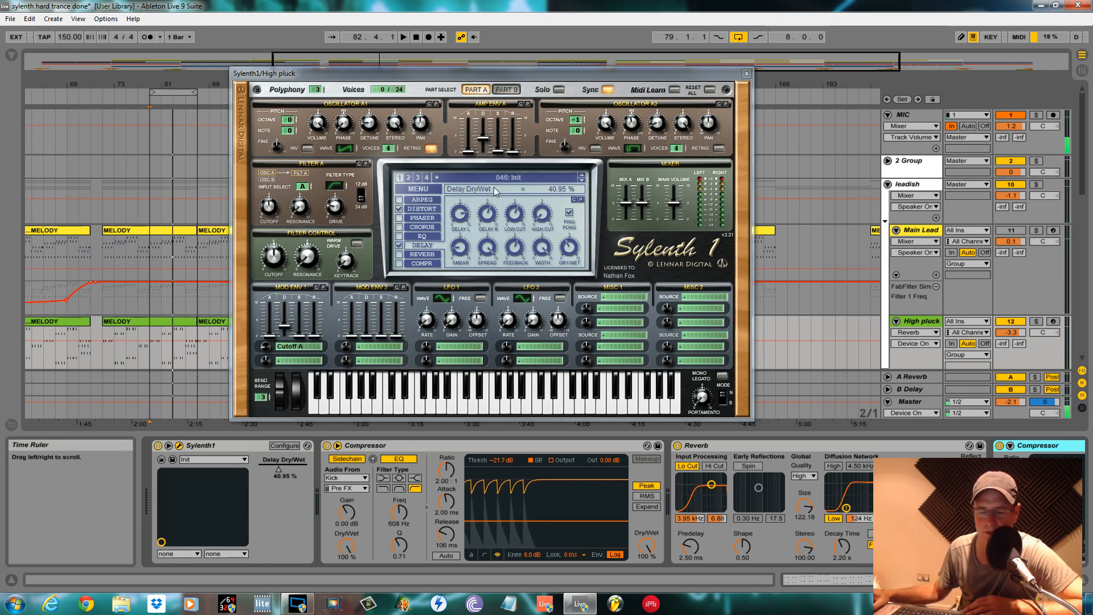
double_click(1050, 445)
key("space")
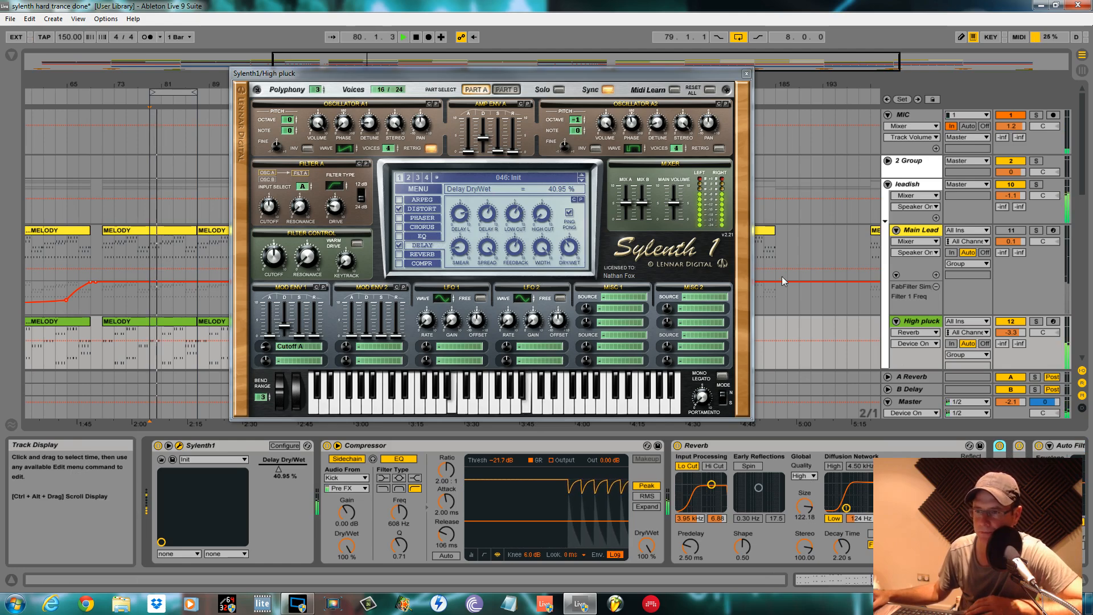
Unmute the low pluck track and play it together with the High pluck.
scroll(1085, 137, "down", 2)
scroll(1084, 136, "down", 6)
key("space")
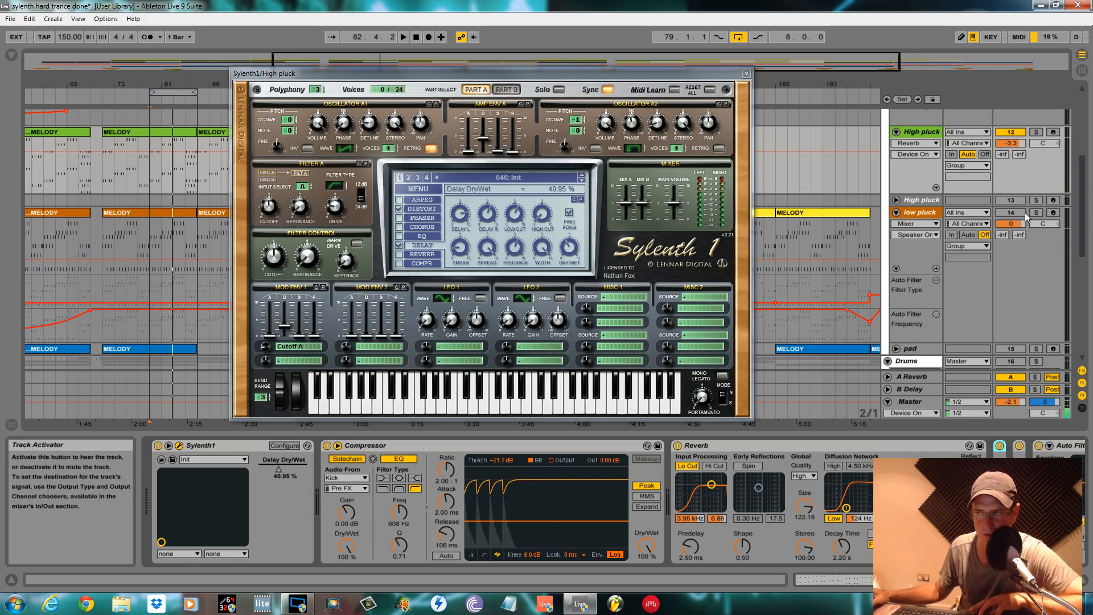
left_click(1023, 213)
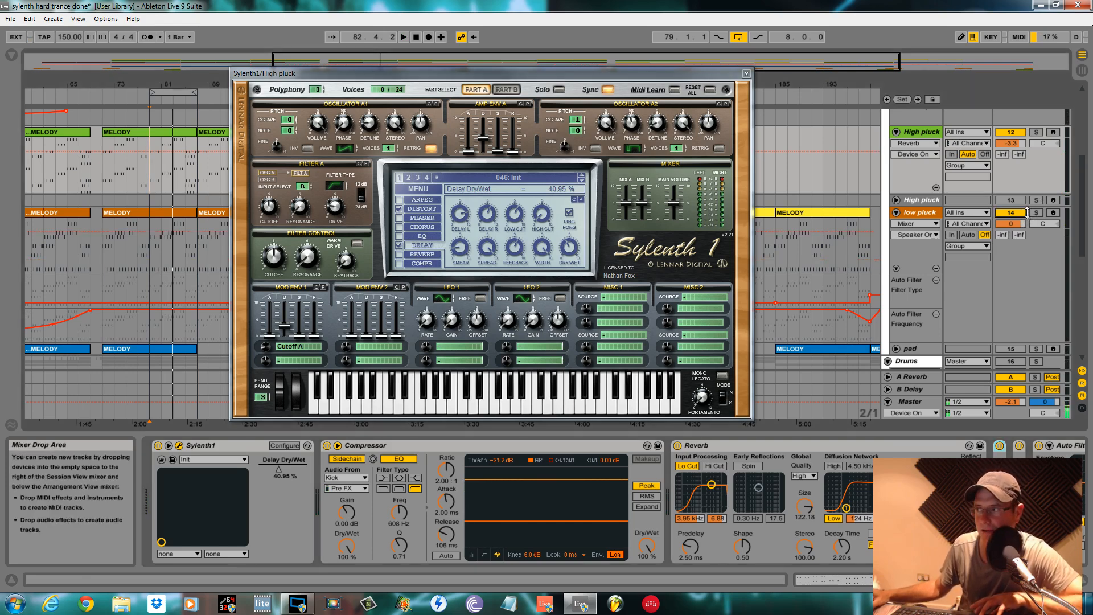
key("space")
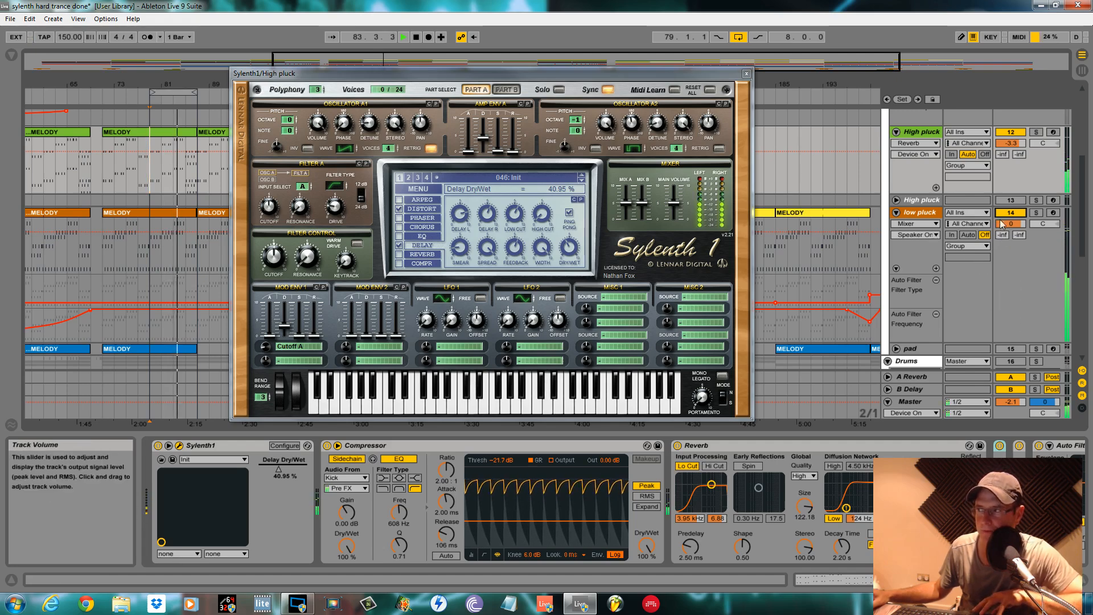
Unmute the Bass group while the lead tracks keep playing.
scroll(1002, 250, "up", 5)
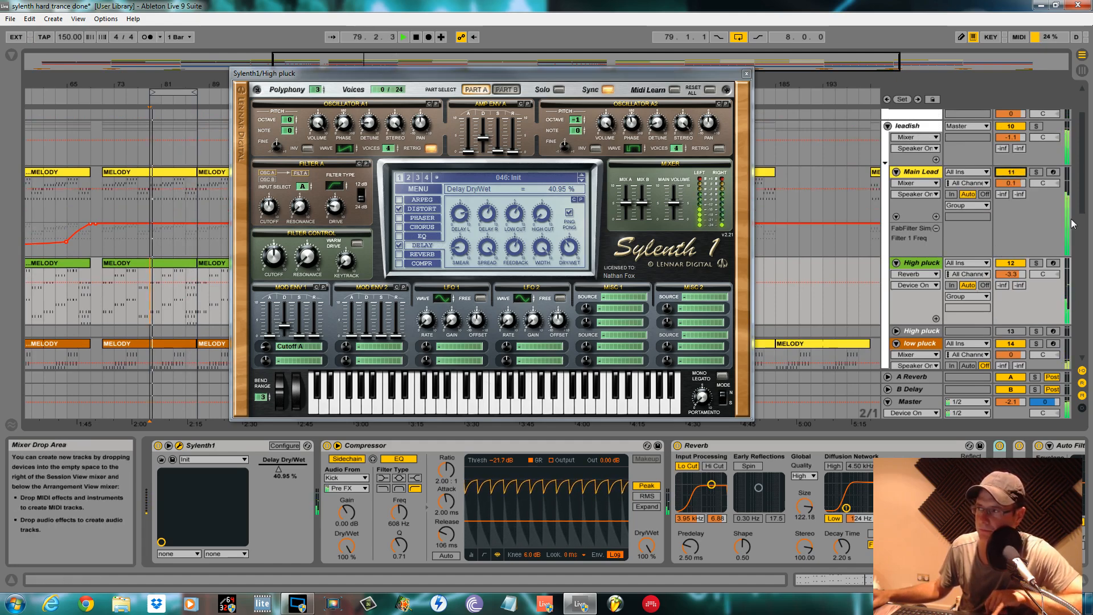
scroll(1023, 277, "up", 3)
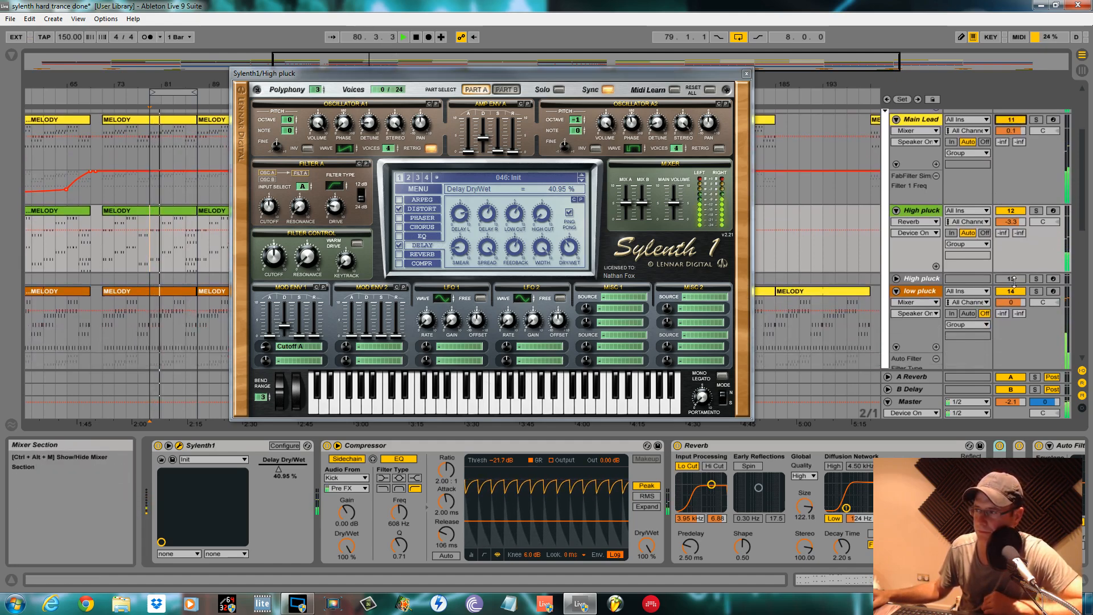
scroll(1001, 230, "down", 9)
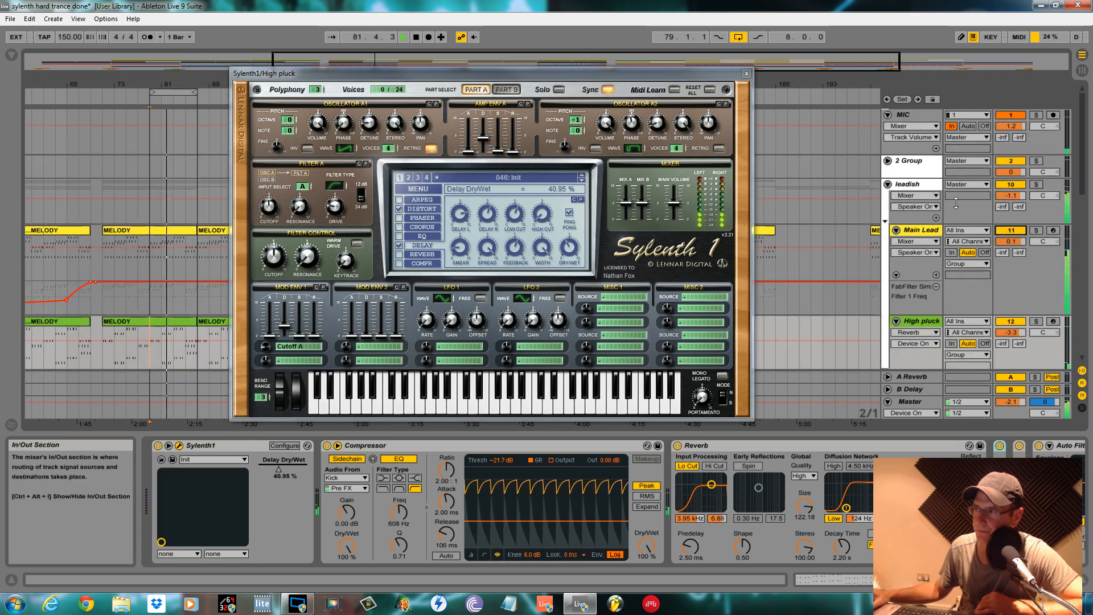
scroll(995, 234, "down", 10)
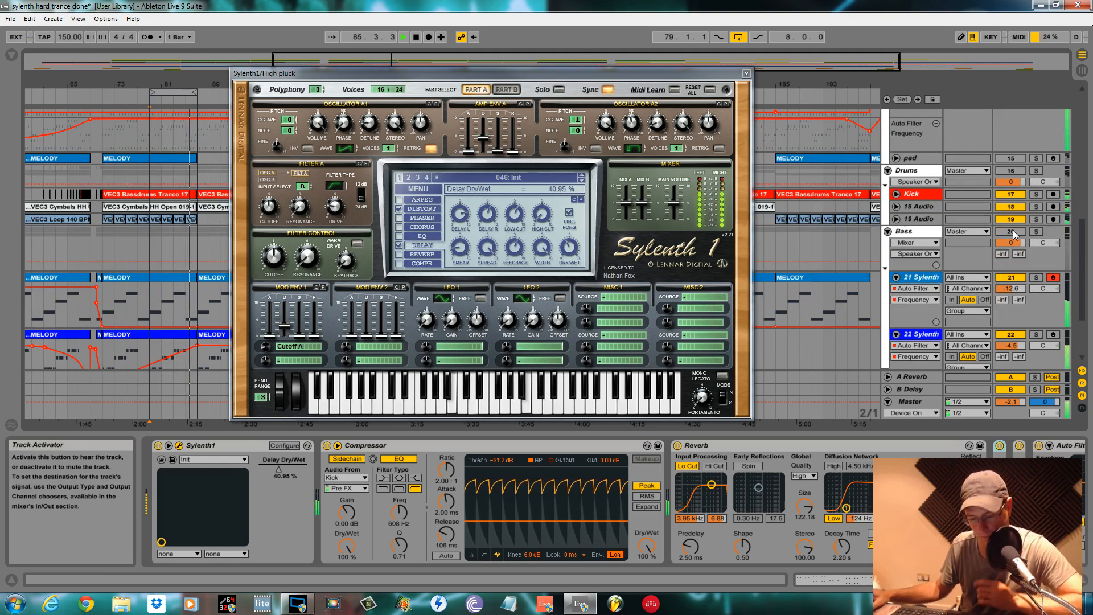
left_click(1012, 232)
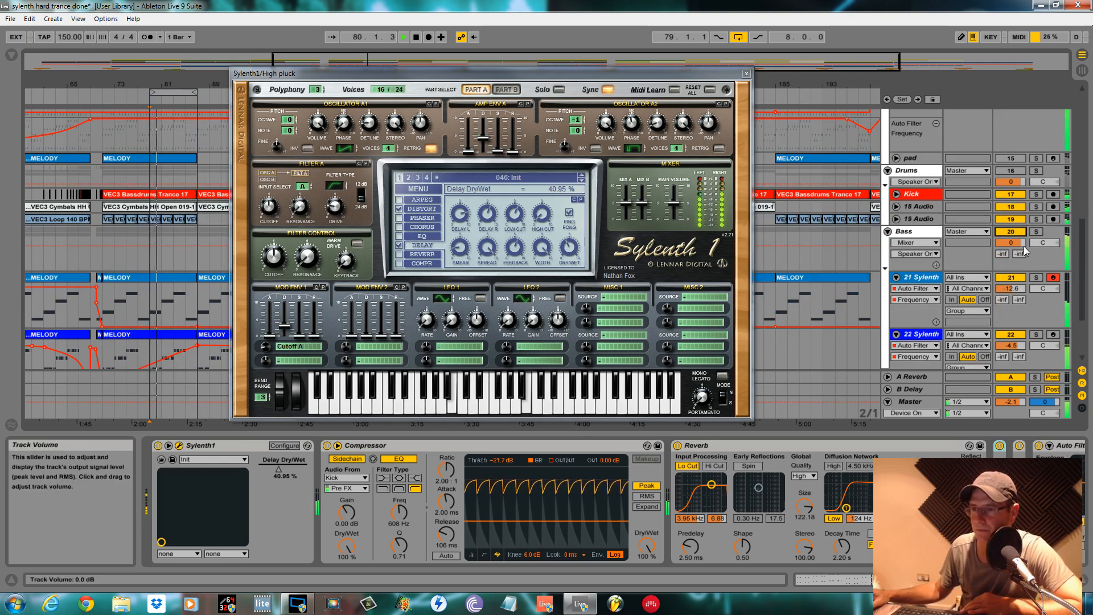
Unmute the efx and Drums groups and audition the pluck in the full mix.
scroll(1023, 246, "down", 3)
scroll(1023, 246, "up", 5)
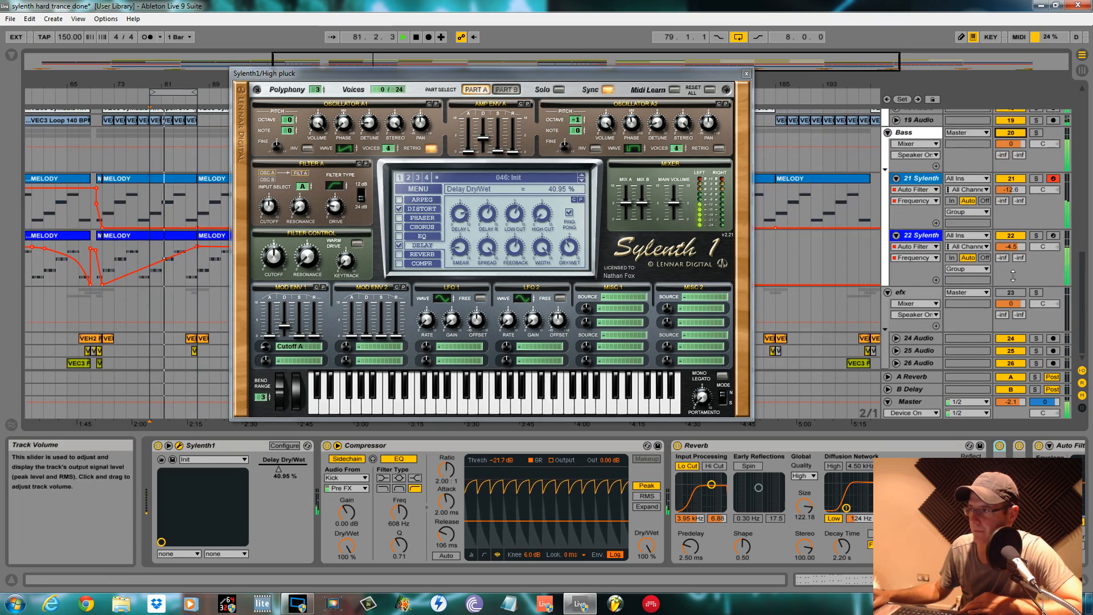
left_click(1011, 228)
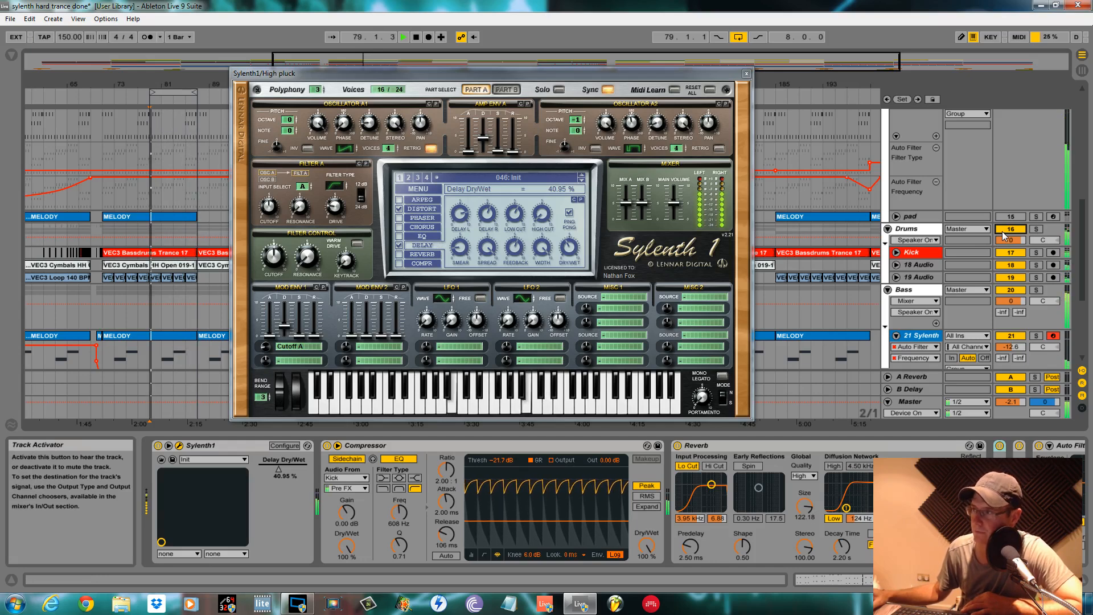
key("space")
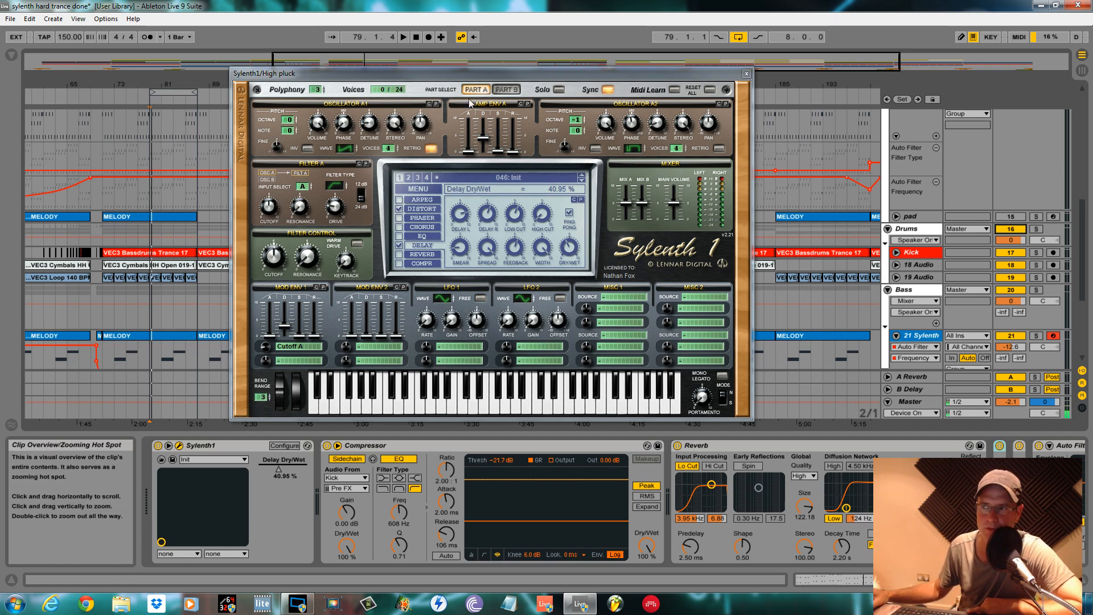
mouse_move(463, 76)
left_mouse_down()
mouse_move(648, 130)
mouse_move(445, 76)
left_mouse_up()
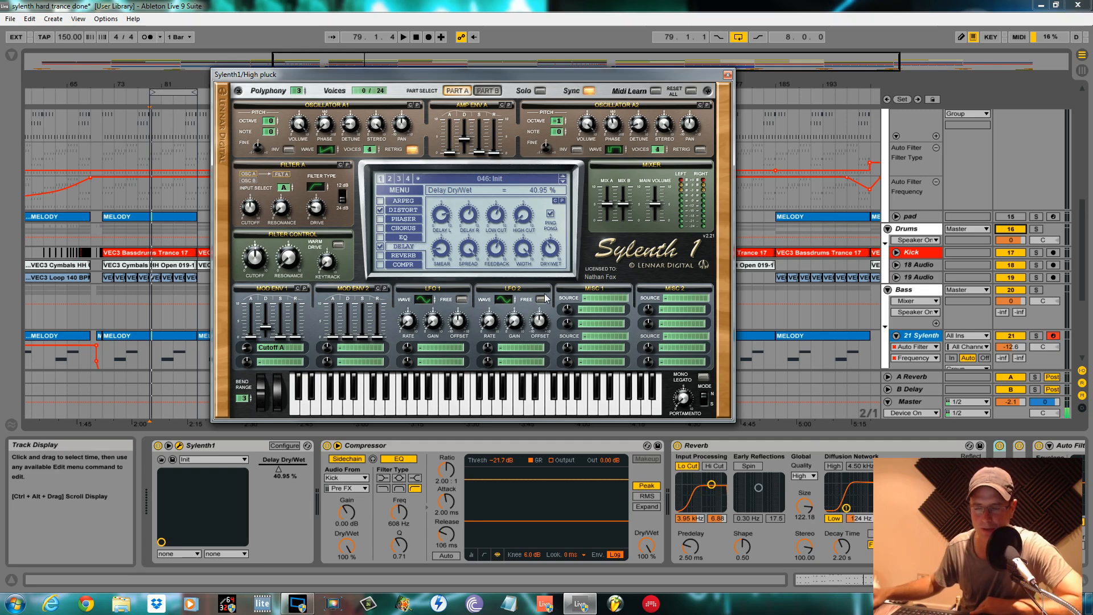
mouse_move(490, 78)
left_mouse_down()
mouse_move(552, 75)
mouse_move(889, 137)
mouse_move(518, 104)
mouse_move(482, 90)
mouse_move(482, 73)
left_mouse_up()
left_click_drag(1083, 258, 1073, 197)
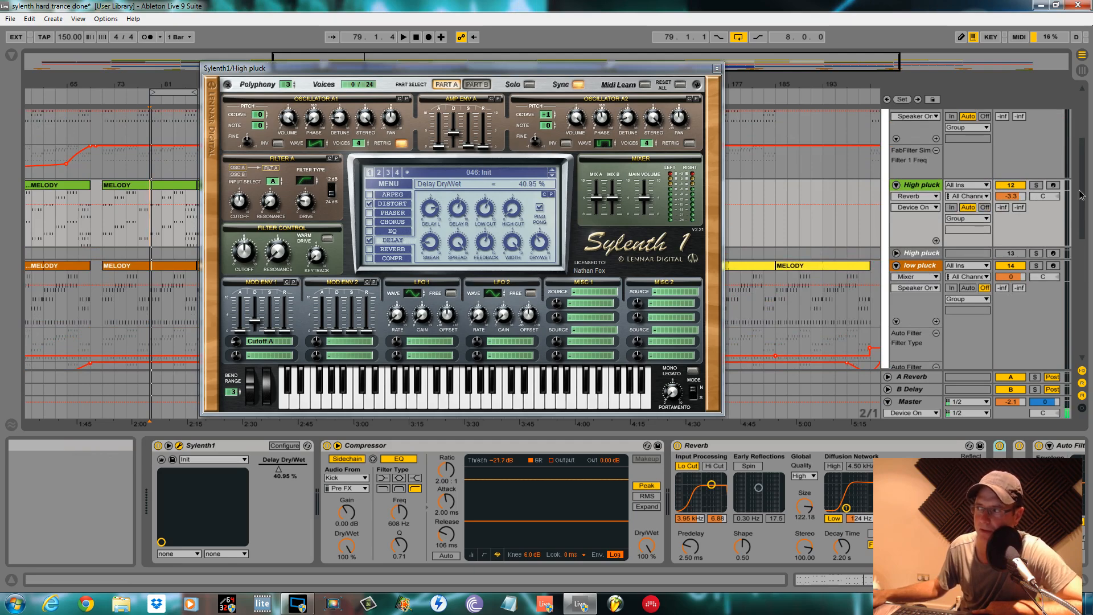
scroll(1081, 194, "up", 3)
scroll(1083, 191, "down", 8)
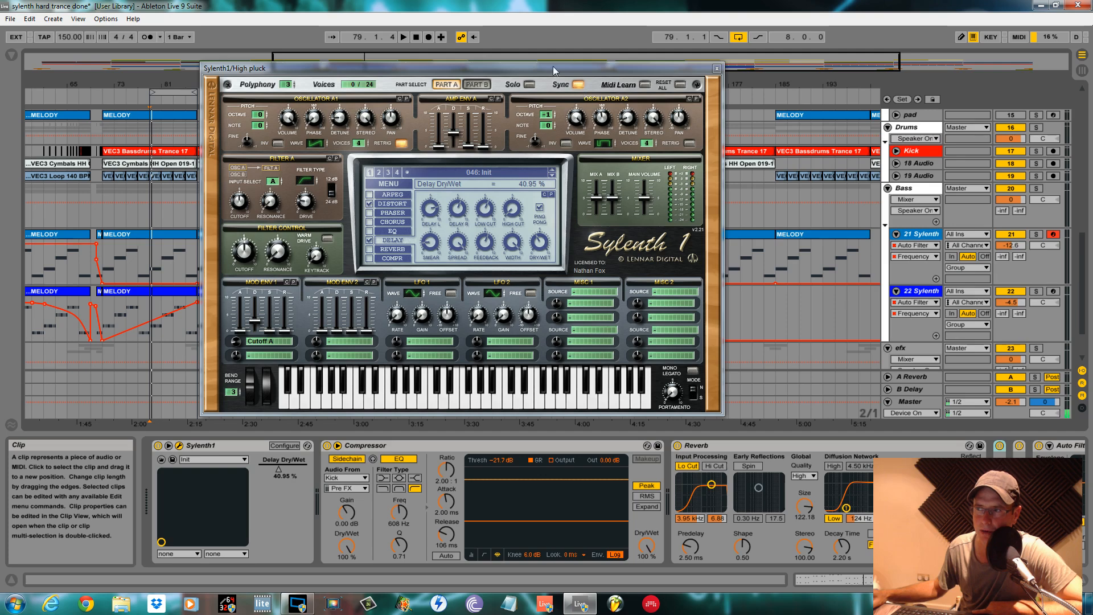
left_click_drag(541, 73, 603, 65)
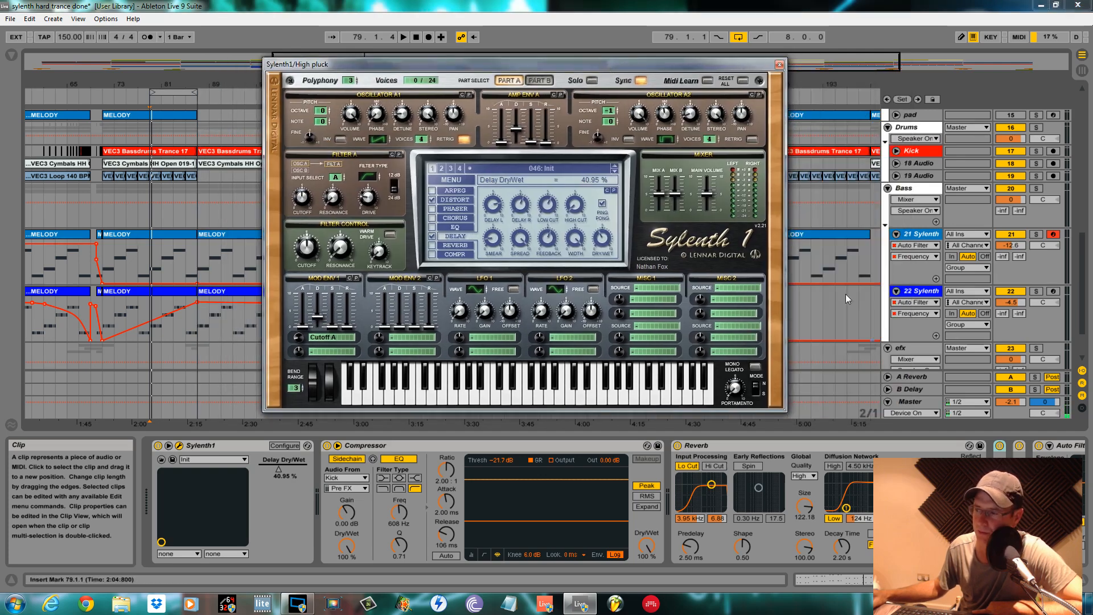